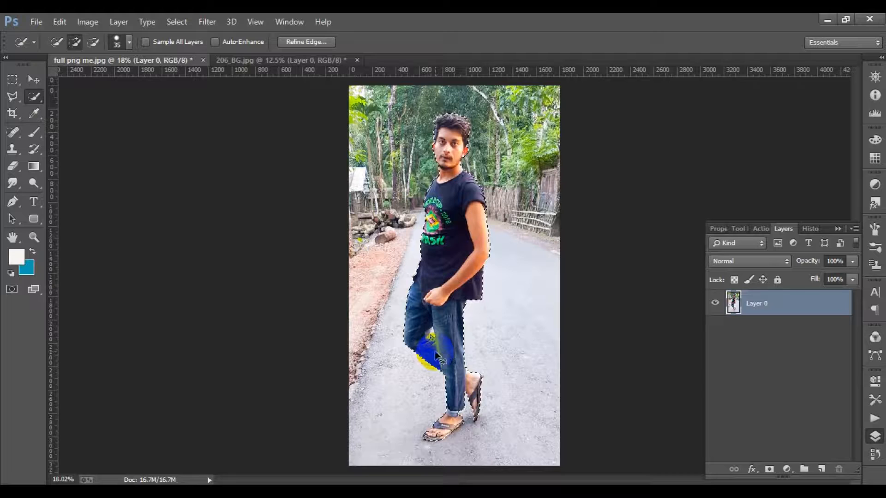
Copy the selected man to a new layer and hide the original Layer 0 to isolate the cutout
click(714, 328)
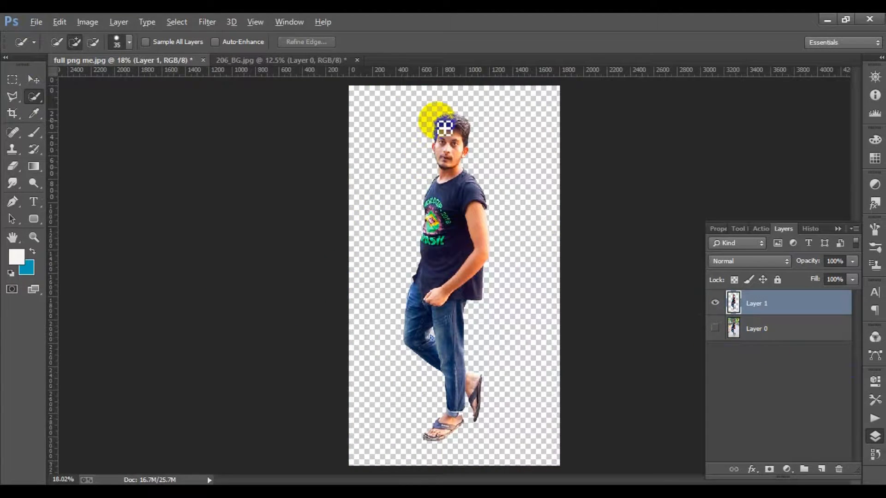
scroll(448, 125, up, 7)
scroll(476, 234, down, 1)
scroll(474, 228, down, 4)
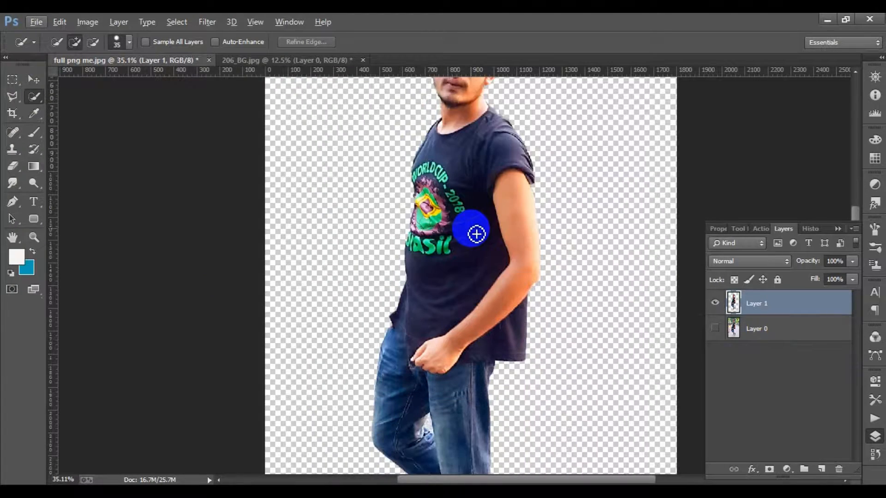
scroll(461, 263, down, 1)
scroll(358, 156, up, 1)
Bring the full-body cutout into the 206_BG.jpg document and stand the man on the sidewalk near the middle
click(34, 83)
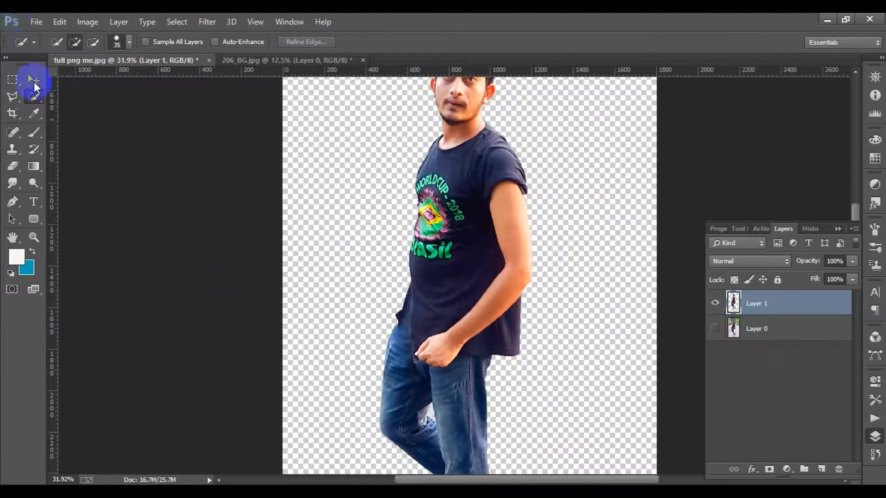
click(421, 323)
scroll(455, 171, down, 3)
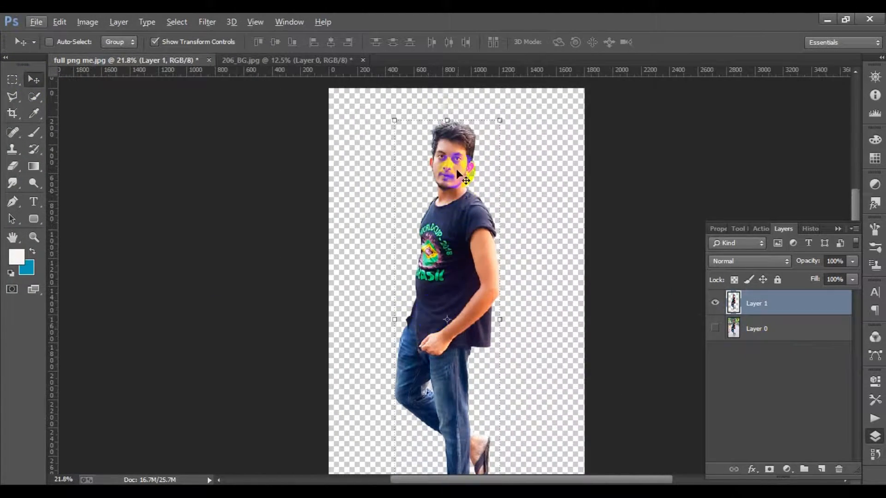
drag(456, 168, 443, 249)
drag(443, 282, 459, 261)
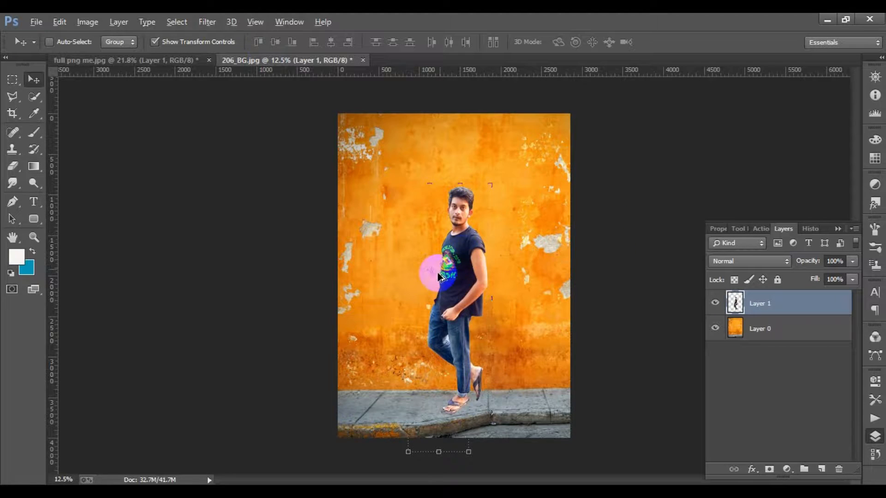
scroll(374, 316, down, 2)
scroll(365, 328, down, 1)
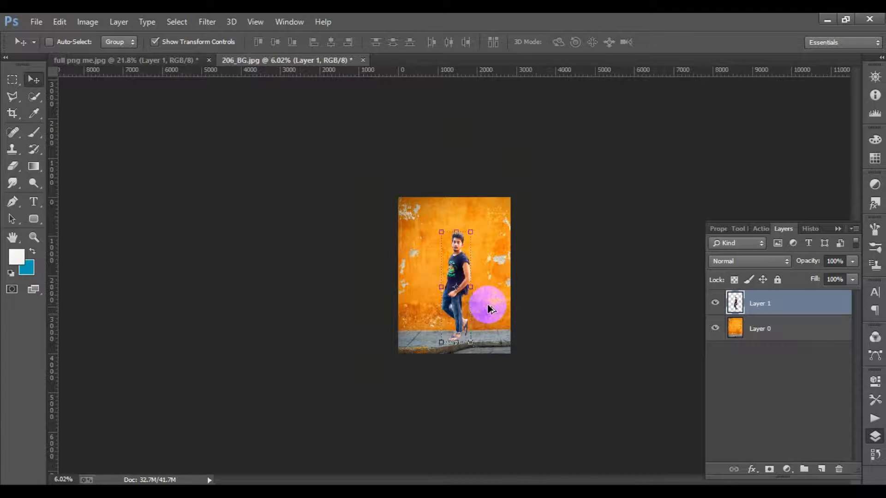
scroll(464, 283, up, 2)
scroll(463, 282, up, 1)
scroll(465, 276, up, 2)
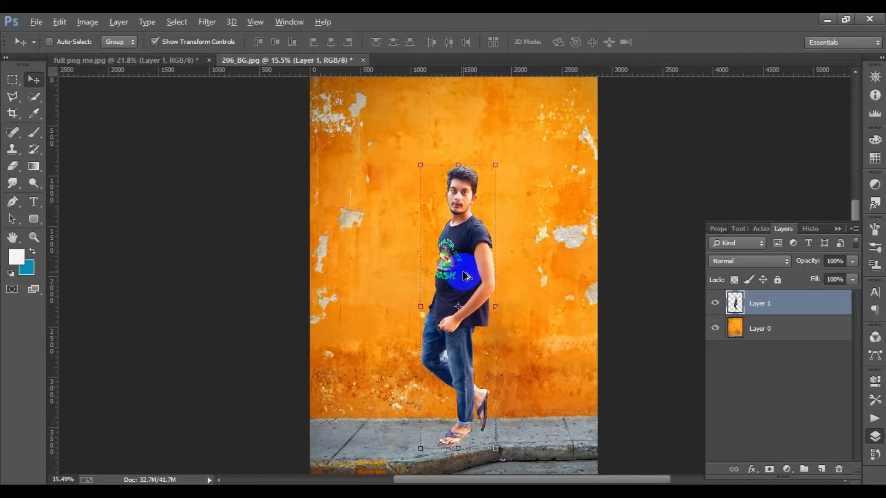
scroll(465, 276, down, 1)
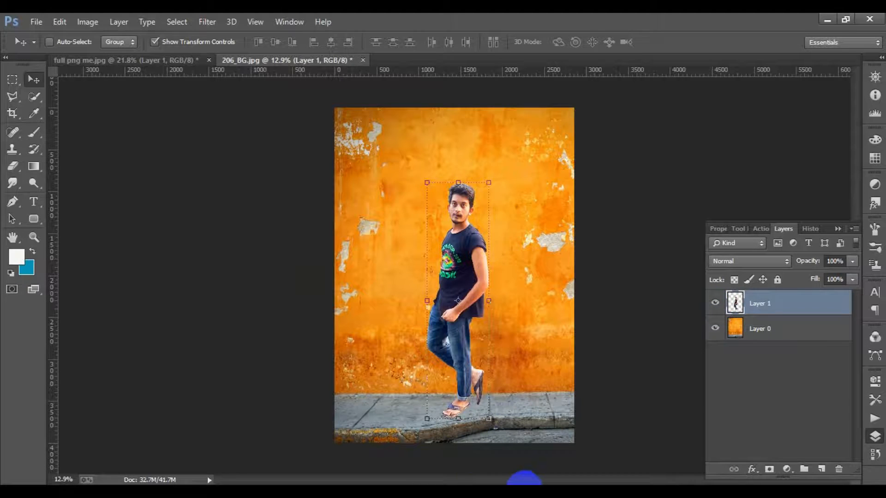
Select both the man's layer and the wall background layer and align them by their horizontal centers
key(alt+bracketleft)
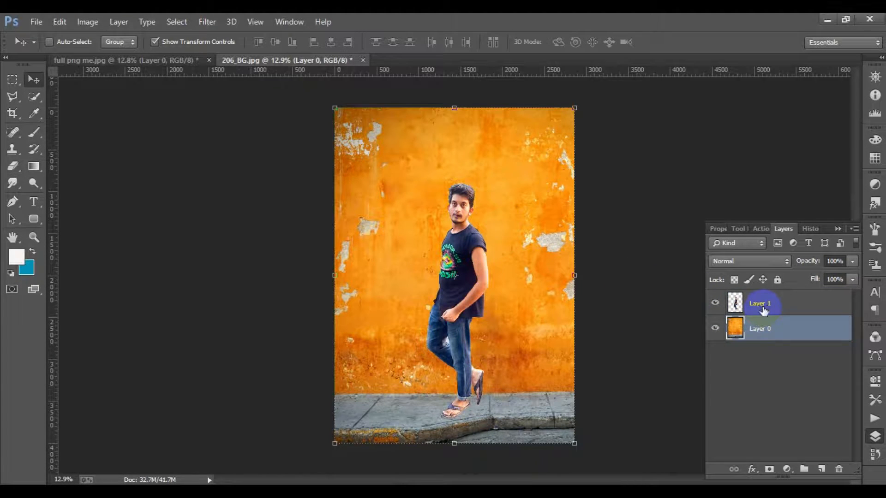
scroll(448, 276, up, 3)
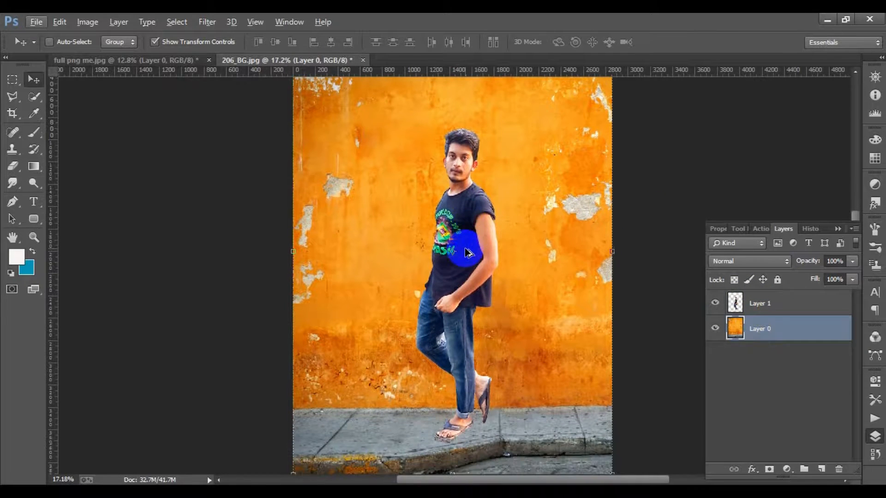
scroll(448, 276, down, 3)
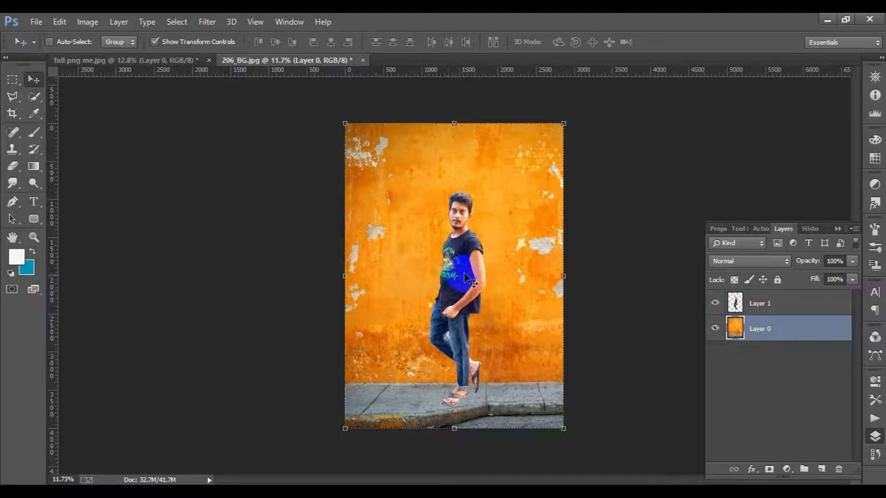
click(501, 279)
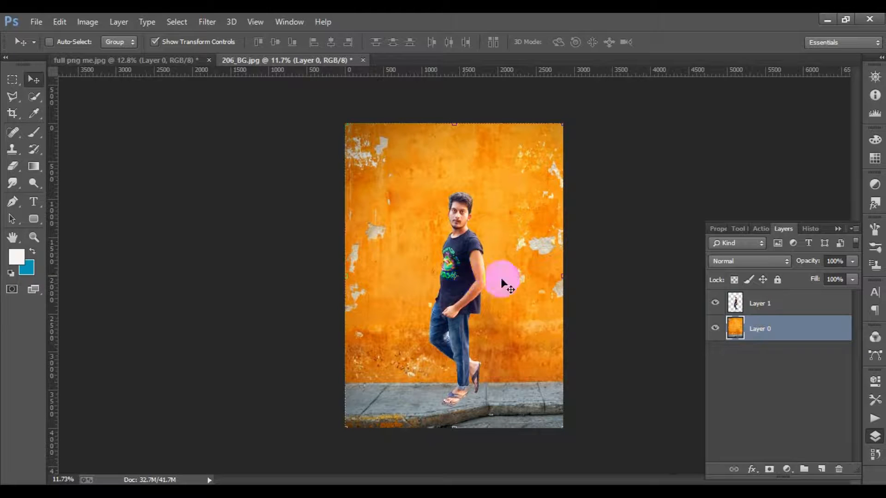
click(759, 312)
shift+click(758, 331)
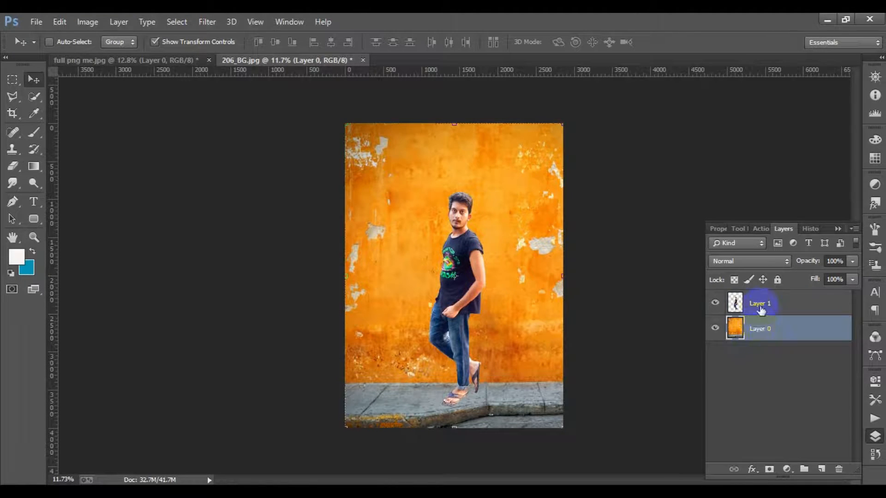
click(331, 43)
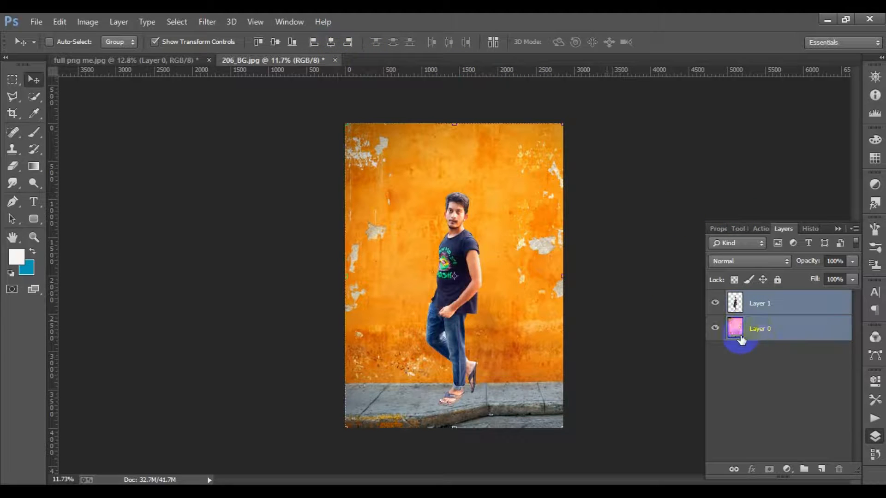
In full png me.jpg, crop the cutout on Layer 1 to the man's upper body, from the hair to the hips
click(132, 59)
scroll(434, 159, up, 1)
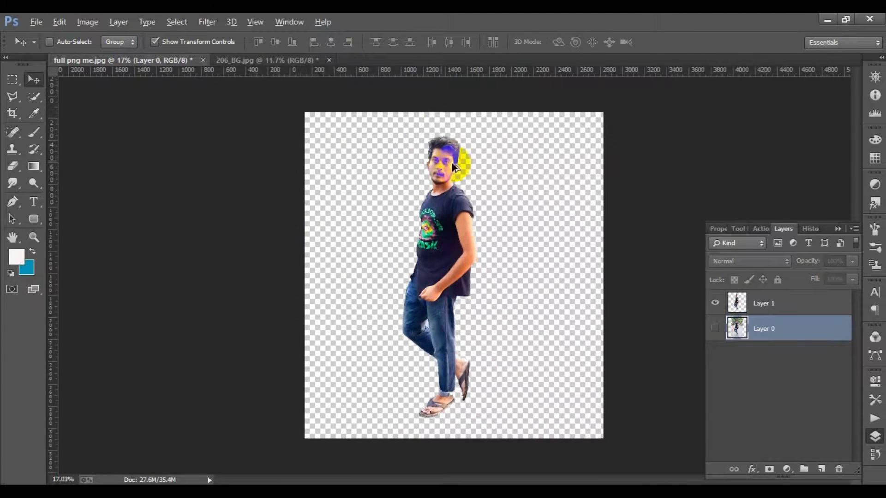
click(769, 304)
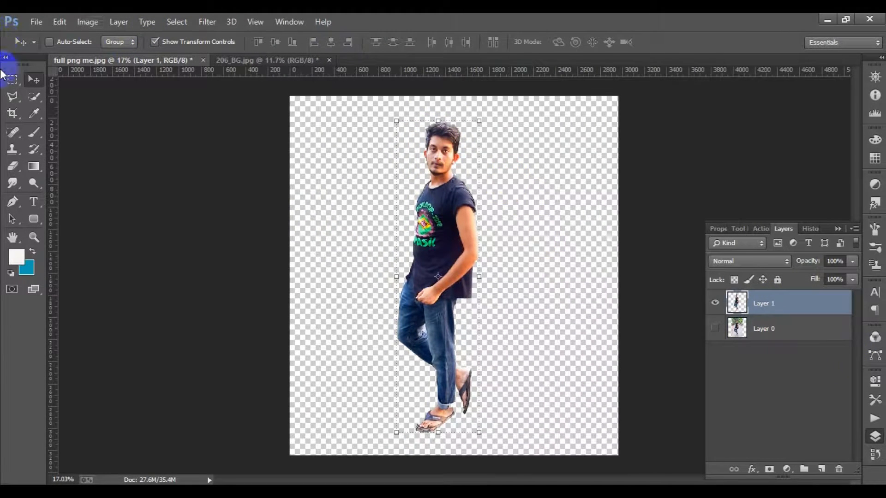
click(12, 113)
drag(444, 457, 459, 367)
mouse_move(290, 276)
mouse_down()
mouse_move(316, 271)
mouse_move(332, 288)
mouse_up()
drag(577, 290, 529, 292)
mouse_move(458, 175)
mouse_down()
mouse_move(460, 192)
mouse_move(460, 166)
mouse_move(459, 175)
mouse_up()
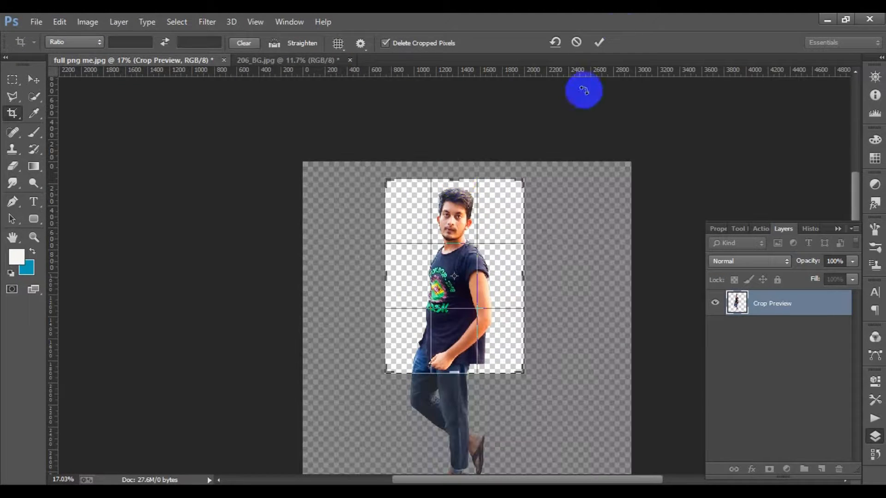
click(599, 43)
scroll(435, 238, up, 2)
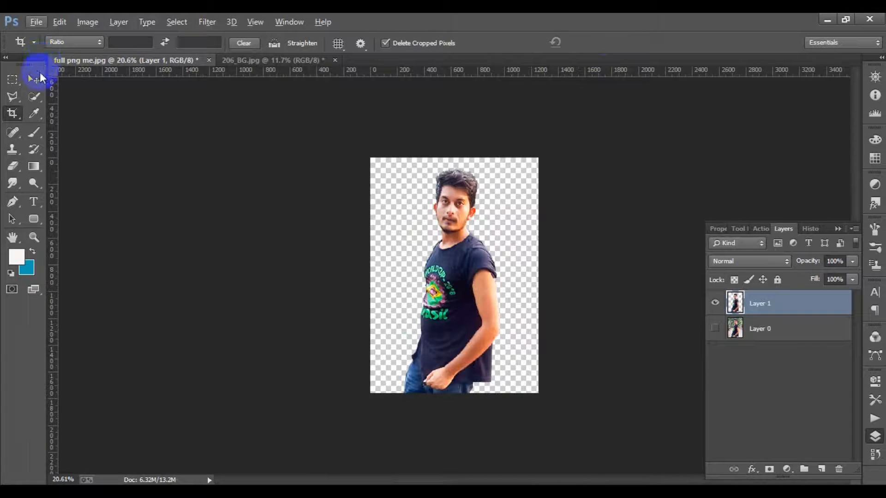
Bring the upper-body cutout into 206_BG.jpg and place its layer beneath the full-body man's layer
click(35, 80)
drag(446, 202, 462, 225)
drag(766, 314, 767, 337)
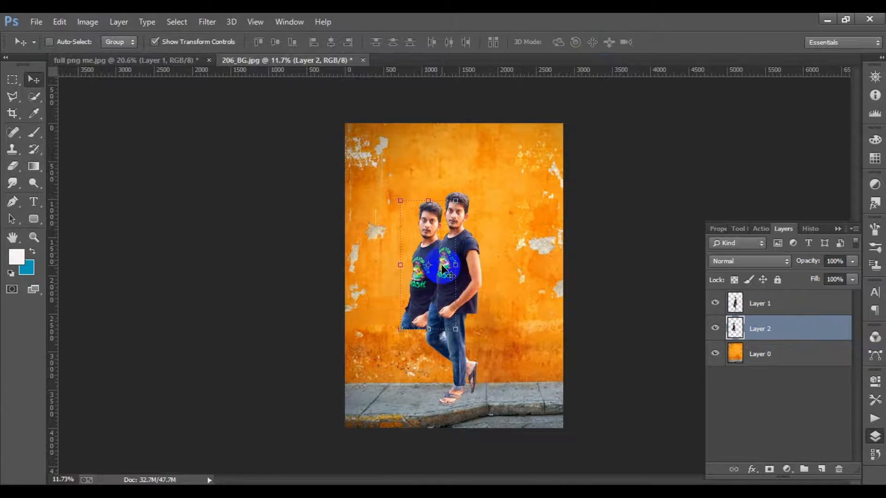
Enlarge the upper-body cutout to about 330% and position it to fill the canvas behind the standing man
click(419, 310)
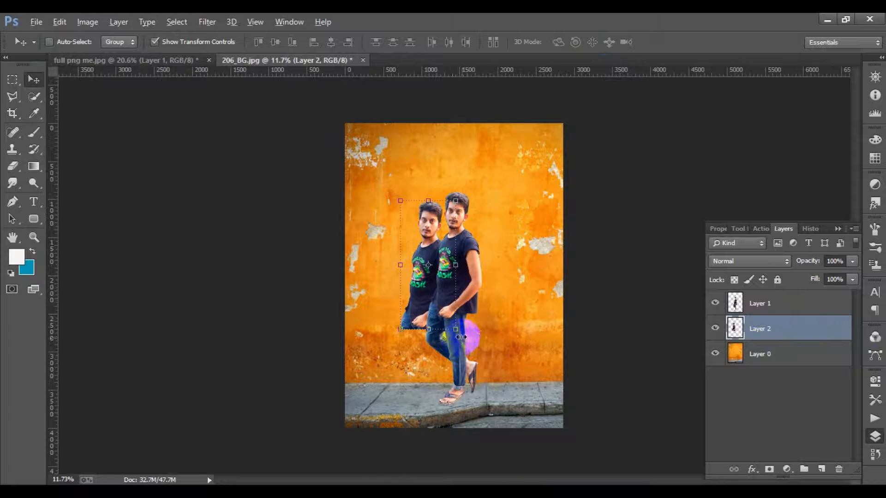
drag(458, 331, 488, 366)
click(420, 267)
drag(416, 290, 427, 366)
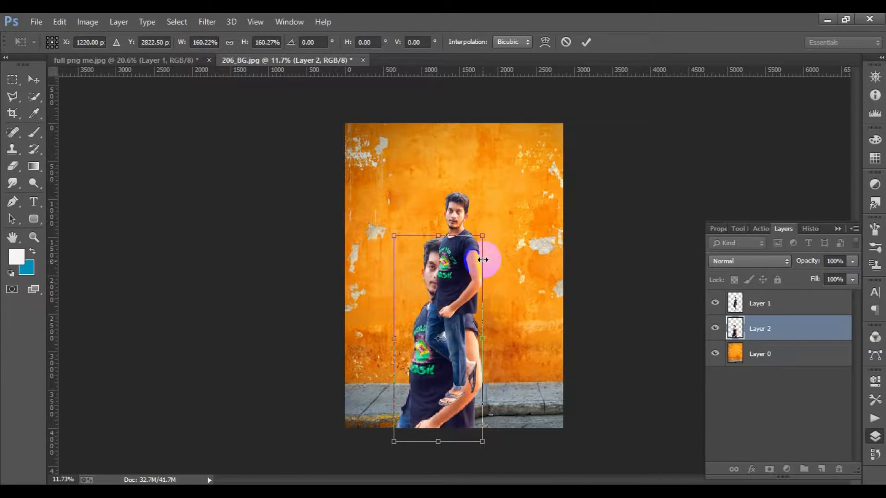
drag(481, 234, 634, 174)
mouse_move(456, 178)
mouse_down()
mouse_move(471, 179)
mouse_move(472, 166)
mouse_move(456, 168)
mouse_up()
scroll(375, 290, down, 1)
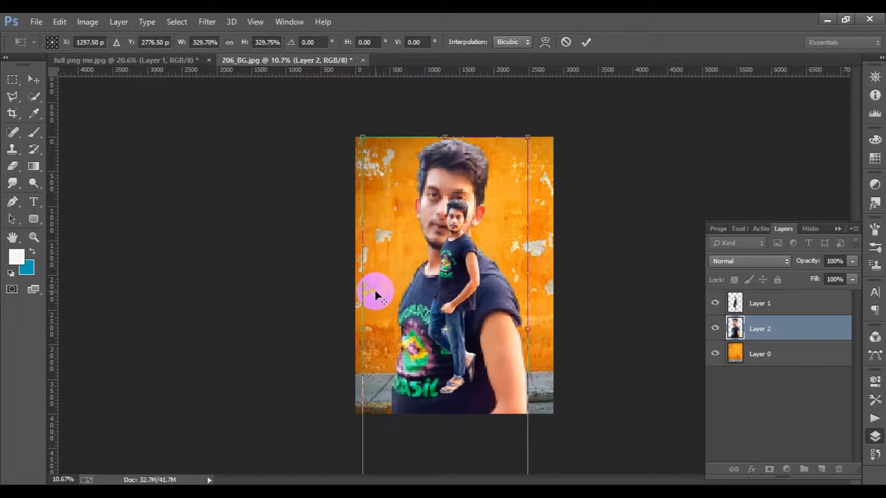
drag(442, 271, 442, 272)
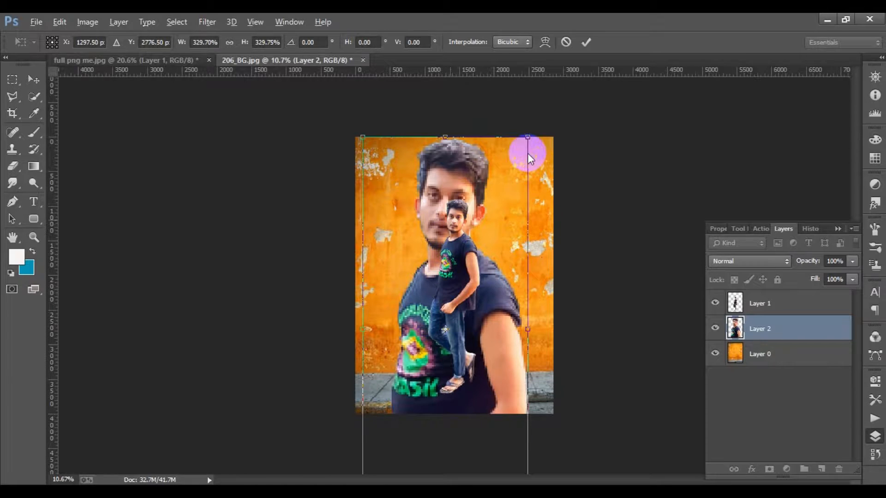
Reduce the upper-body cutout to about 167.5% and move it to the upper left of the wall
drag(528, 135, 475, 194)
drag(431, 352, 393, 227)
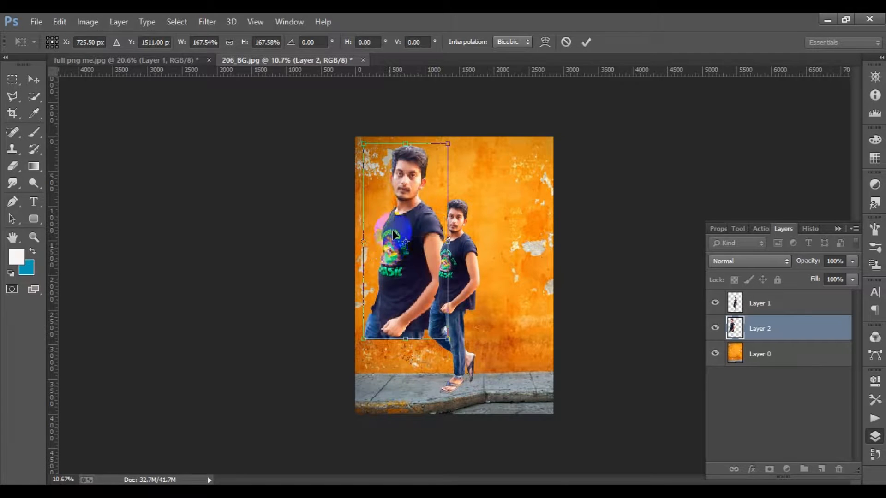
scroll(393, 226, up, 1)
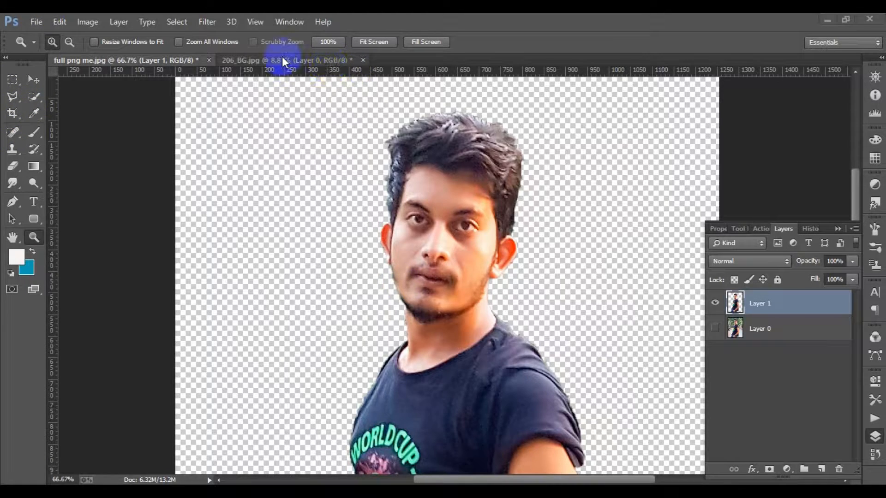
In full png me.jpg, crop the cutout further to the head and shoulders, about 1045 px wide
click(281, 57)
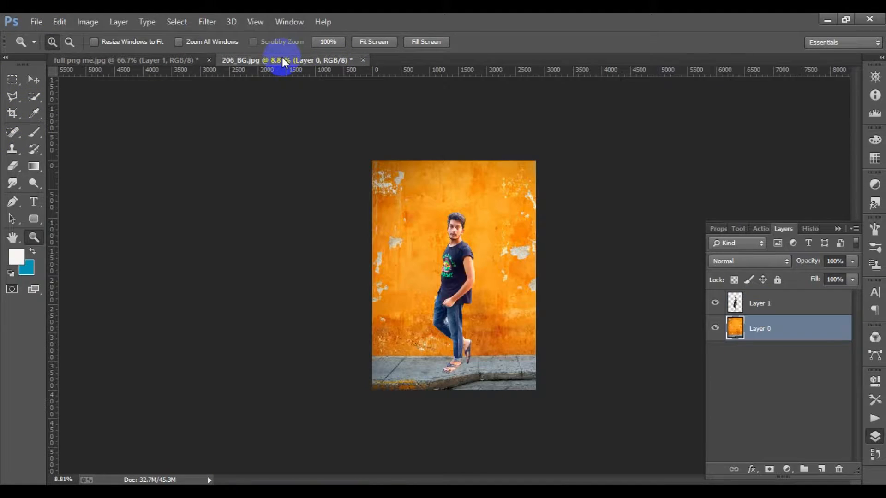
click(171, 59)
click(12, 113)
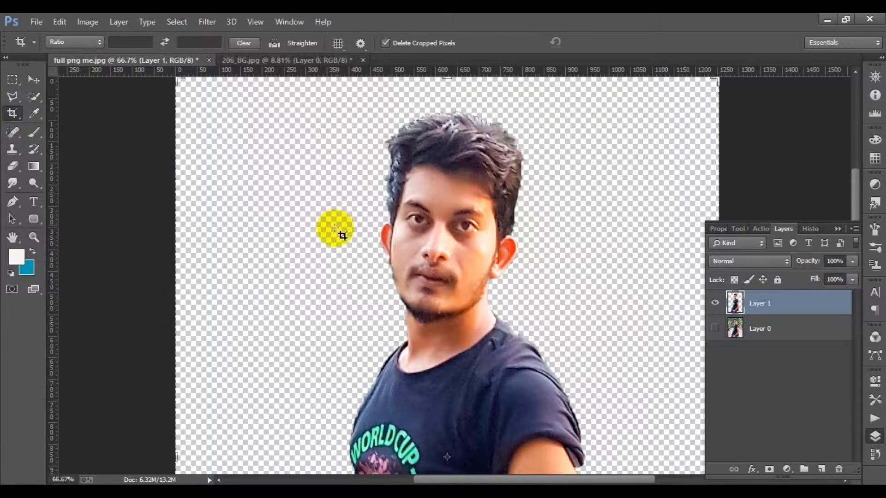
scroll(341, 236, down, 5)
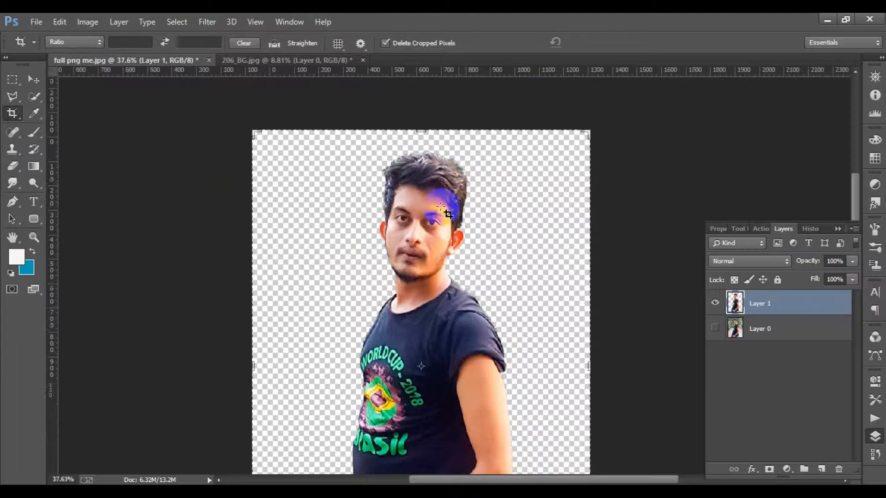
scroll(445, 209, down, 1)
mouse_move(458, 465)
mouse_down()
mouse_move(459, 363)
mouse_move(468, 382)
mouse_up()
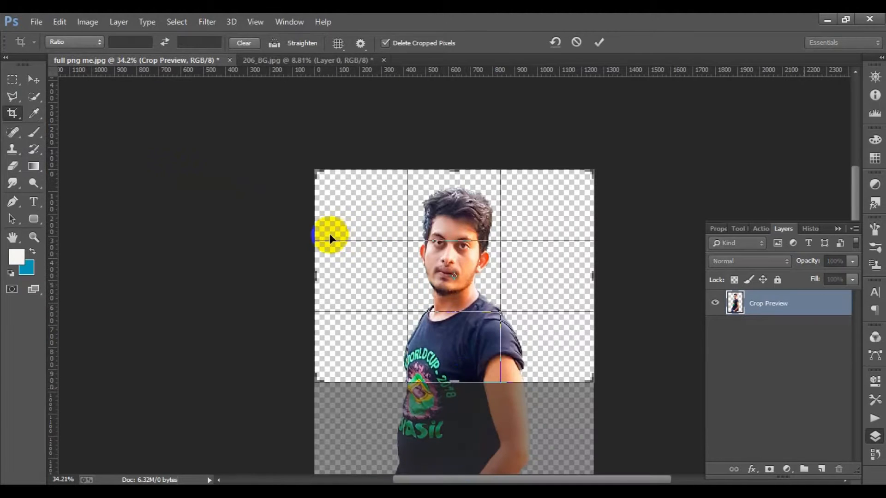
drag(451, 172, 452, 175)
drag(306, 258, 328, 257)
drag(578, 280, 576, 285)
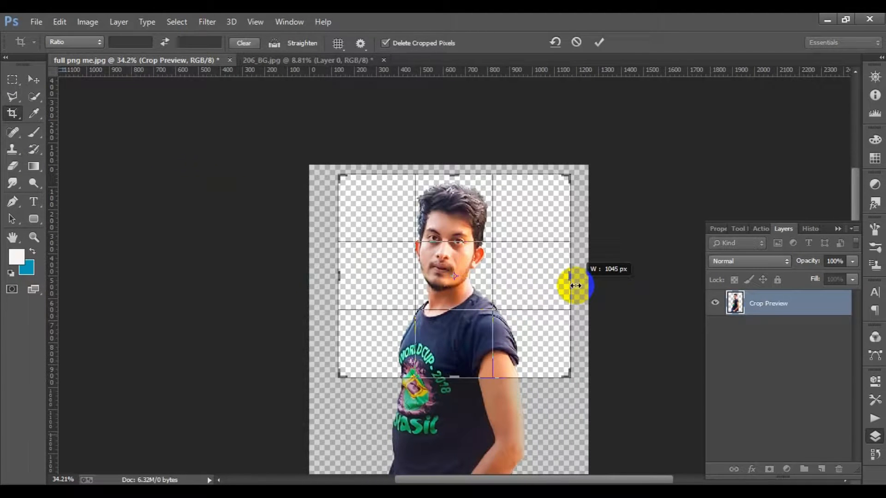
drag(575, 285, 576, 285)
click(599, 43)
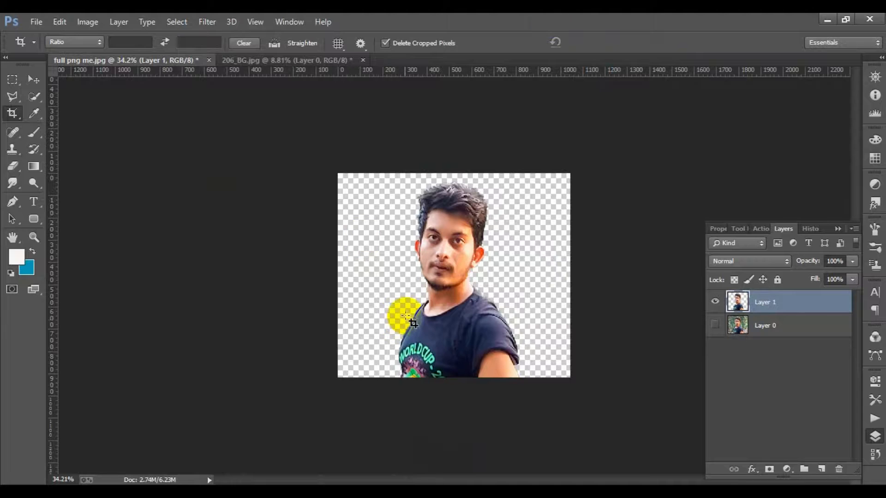
Bring the head-and-shoulders cutout into 206_BG.jpg, between the wall background and the full-body man
click(33, 237)
click(450, 247)
click(449, 222)
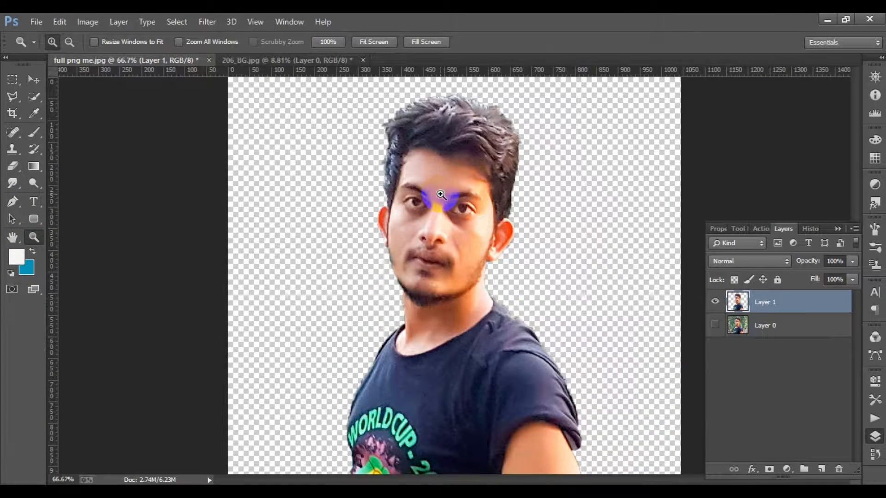
click(39, 22)
click(30, 80)
drag(449, 136, 432, 245)
Enlarge the head-and-shoulders portrait to about 533% and position it above the pavement behind the standing man
click(451, 290)
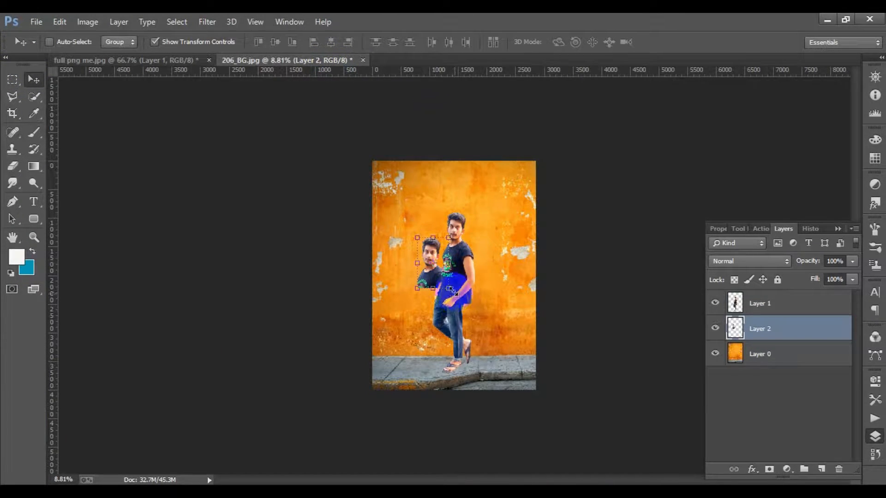
drag(448, 291, 507, 328)
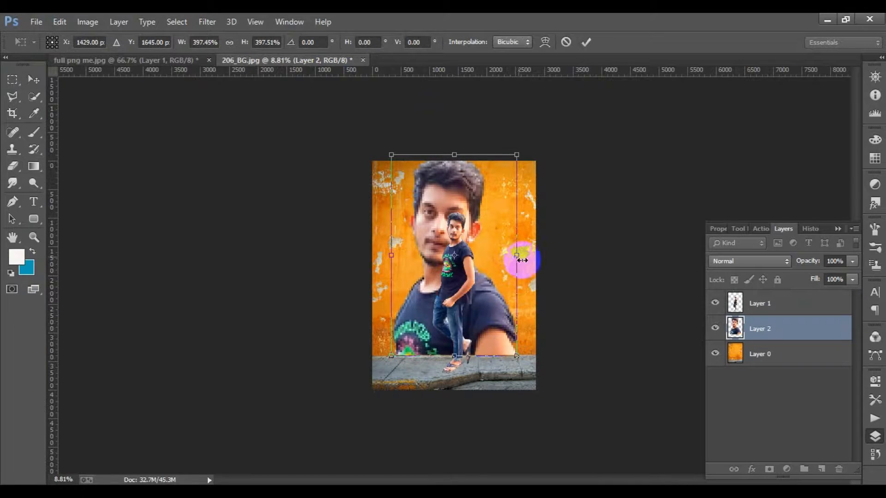
drag(517, 357, 549, 385)
mouse_move(509, 330)
mouse_down()
mouse_move(508, 306)
mouse_move(515, 317)
mouse_up()
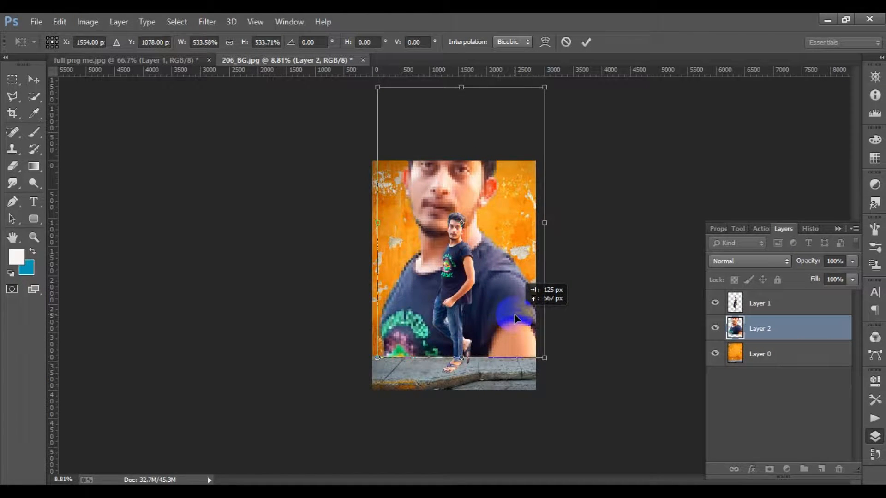
click(495, 302)
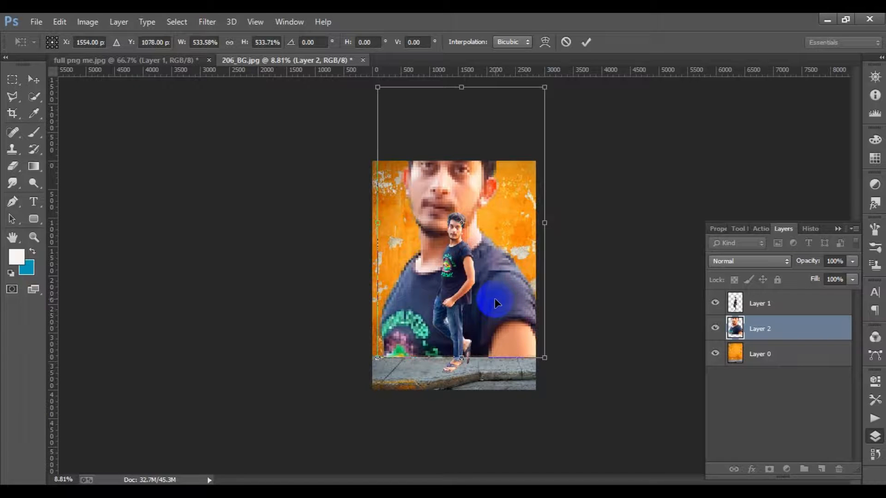
drag(495, 302, 489, 302)
Resize the portrait to span roughly the canvas width, with its lower edge on the pavement line, and apply the transform
drag(534, 86, 505, 139)
drag(453, 201, 453, 228)
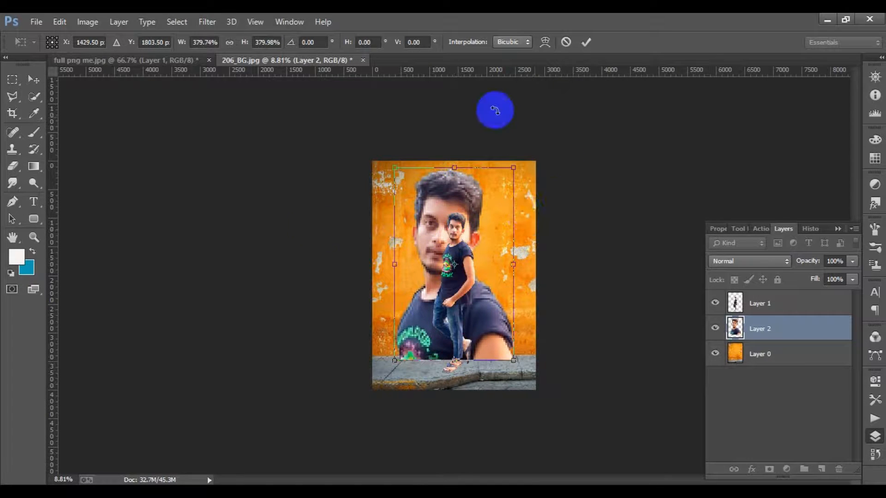
drag(384, 340, 387, 321)
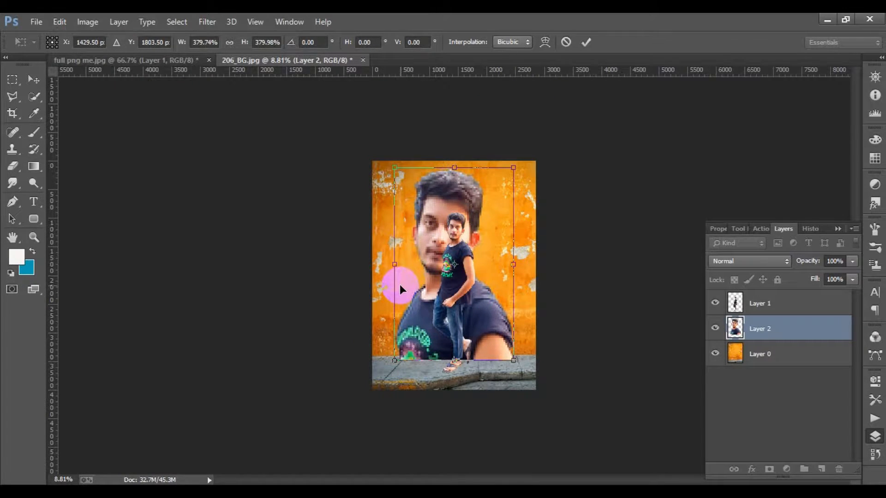
key(Return)
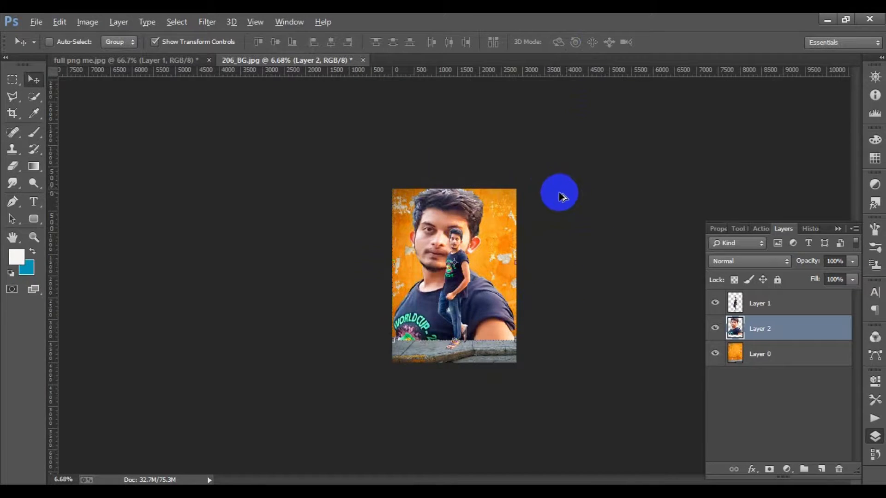
scroll(560, 196, down, 1)
scroll(451, 247, up, 2)
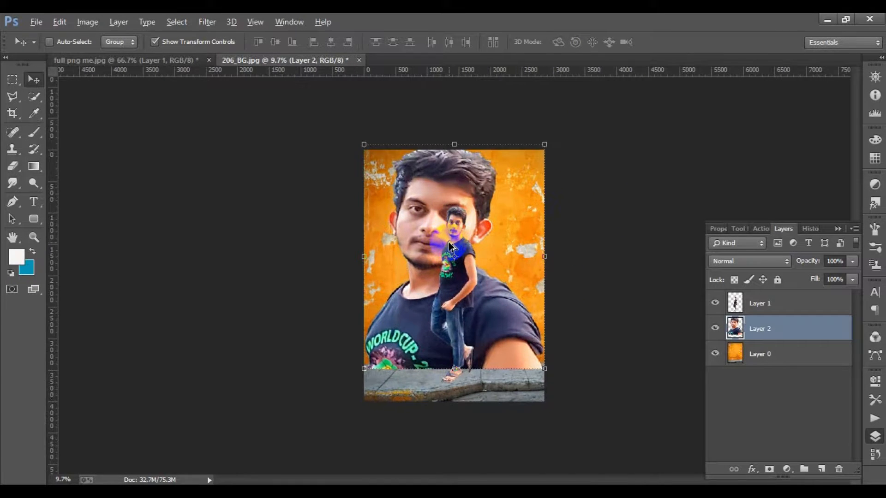
scroll(452, 247, down, 1)
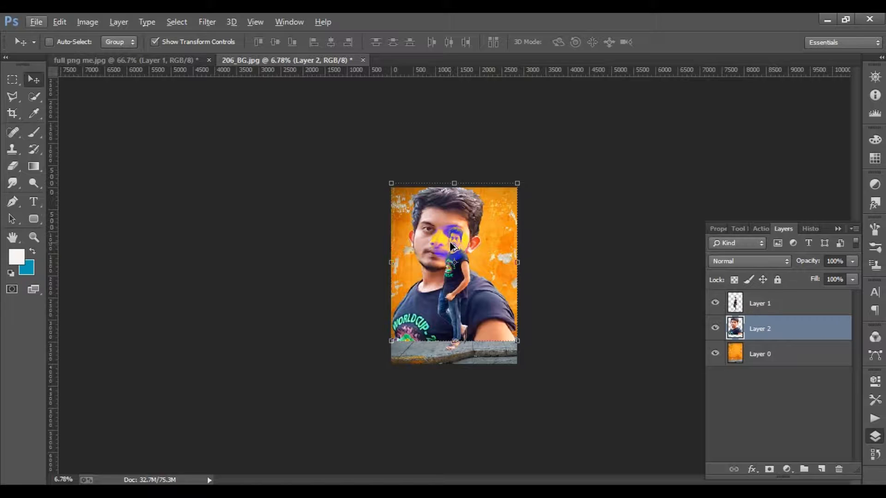
scroll(399, 298, up, 1)
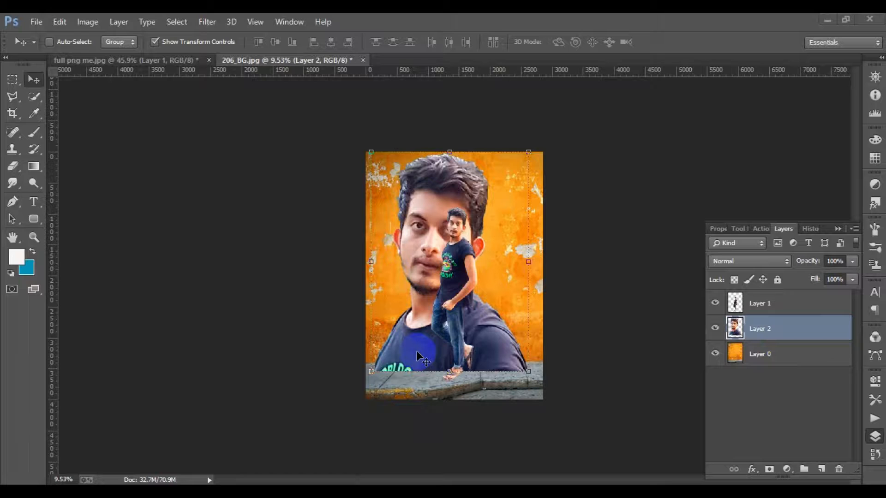
Move the full-body man on Layer 1 about 566 px to the left, over the portrait's left side
click(414, 216)
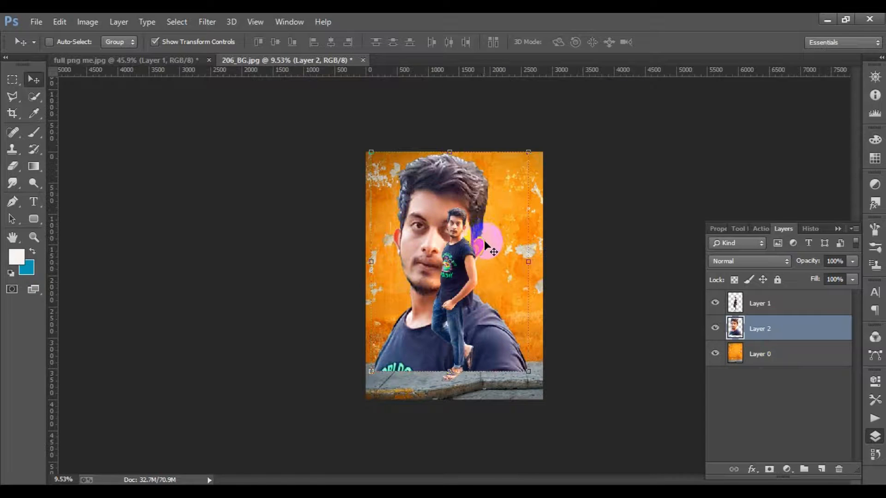
click(767, 312)
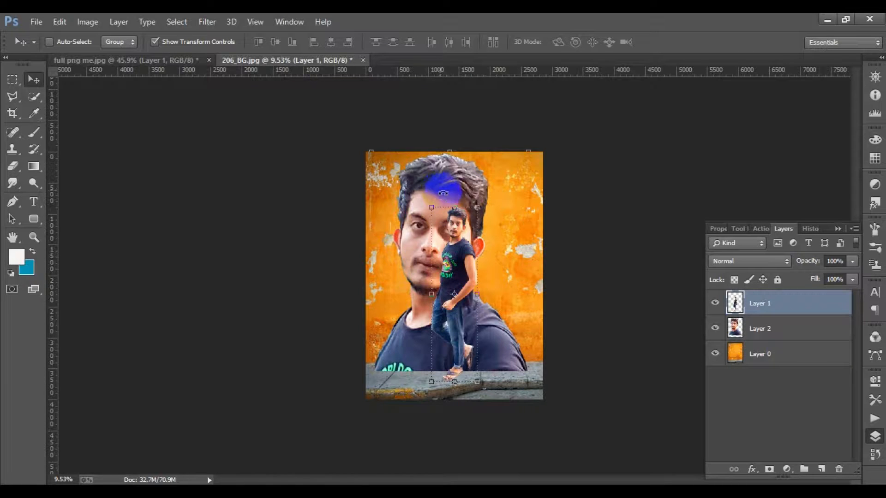
drag(446, 238, 421, 240)
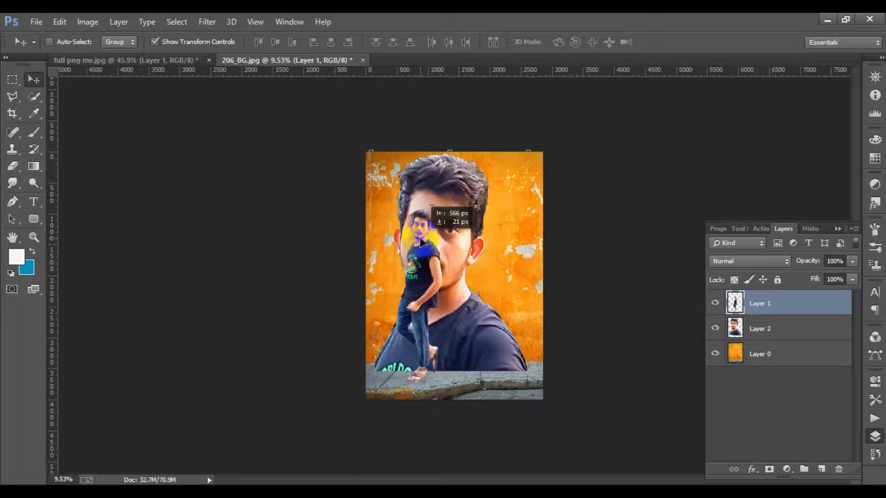
drag(420, 239, 421, 241)
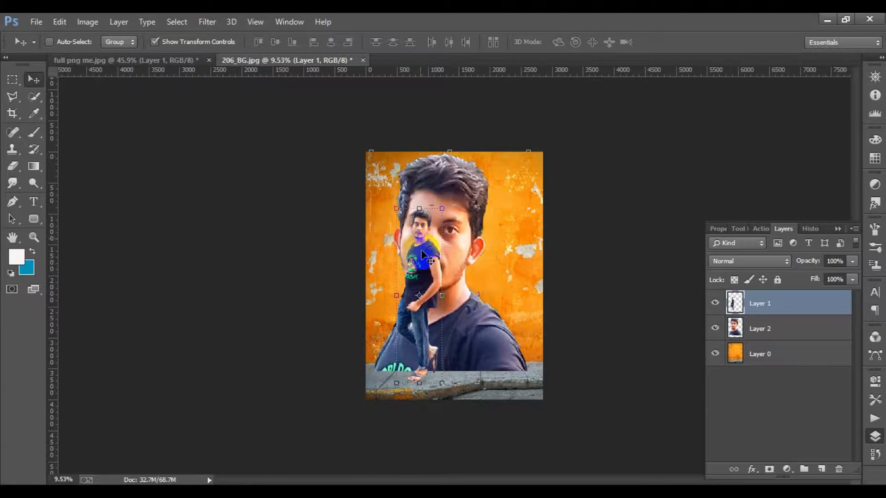
Mirror the standing man so he faces the other way, flipping him and rotating him upright to about 180°
scroll(423, 255, up, 1)
right_click(416, 253)
click(410, 237)
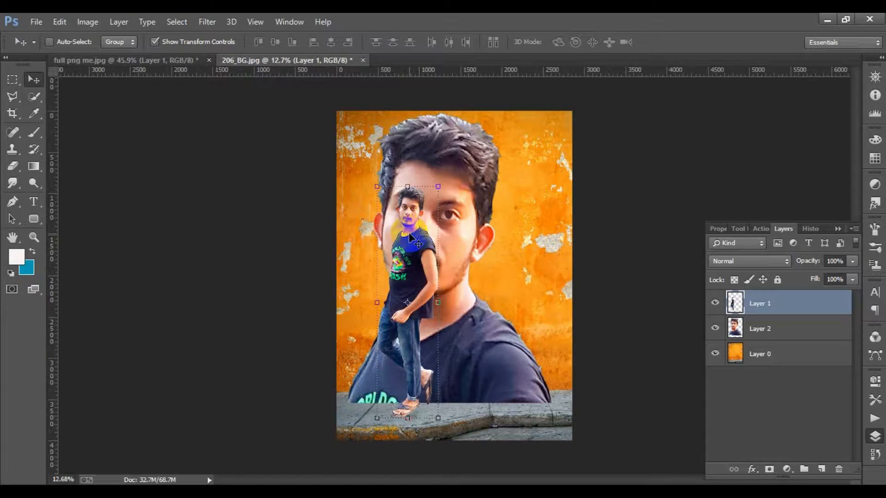
key(ctrl+t)
right_click(408, 234)
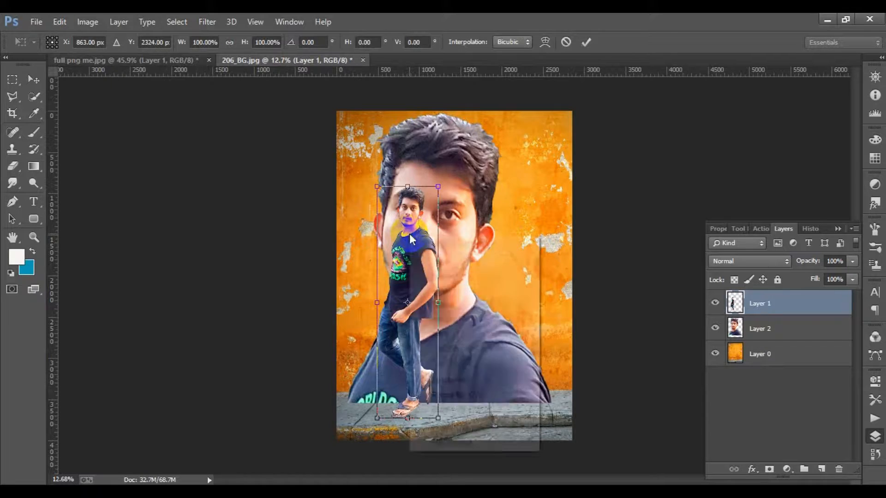
click(451, 441)
right_click(409, 319)
click(448, 281)
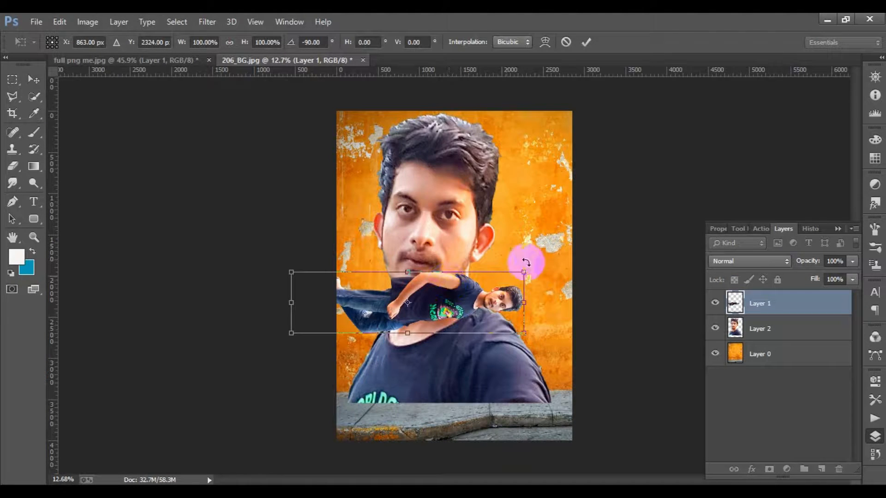
drag(544, 251, 372, 198)
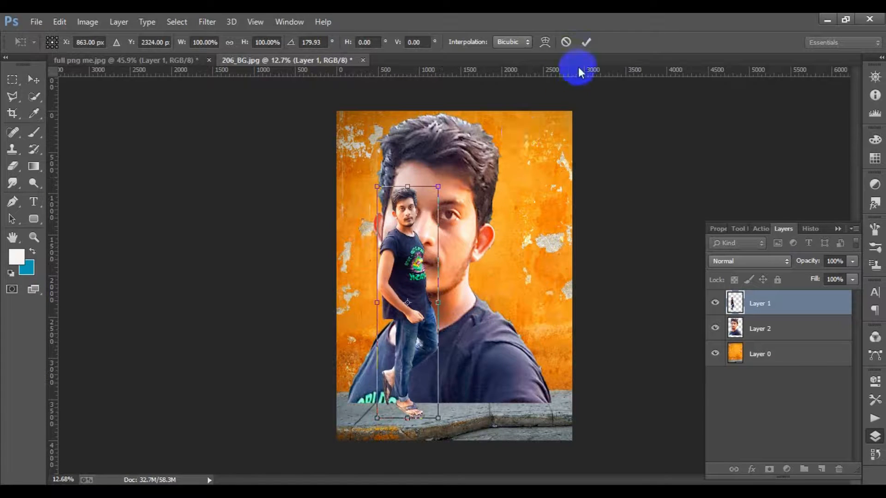
Shift the mirrored man further left to about X 696 px, Y 2297 px and apply the transform
scroll(334, 270, up, 2)
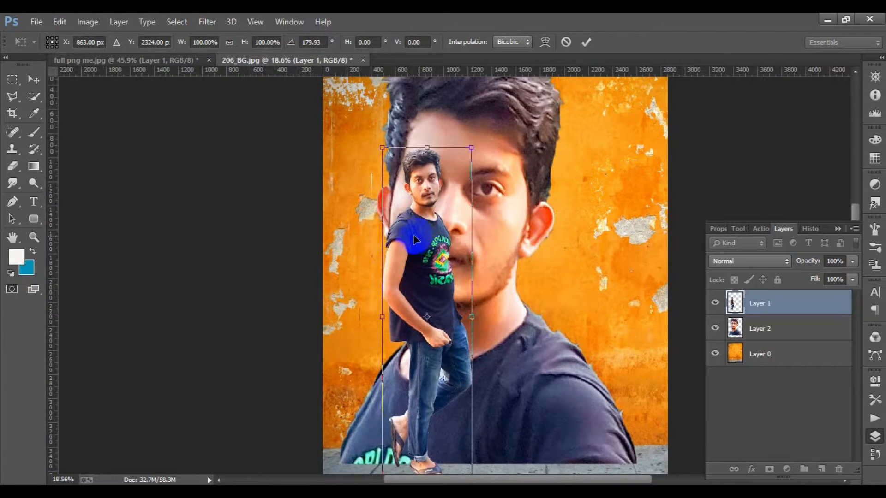
drag(414, 239, 400, 236)
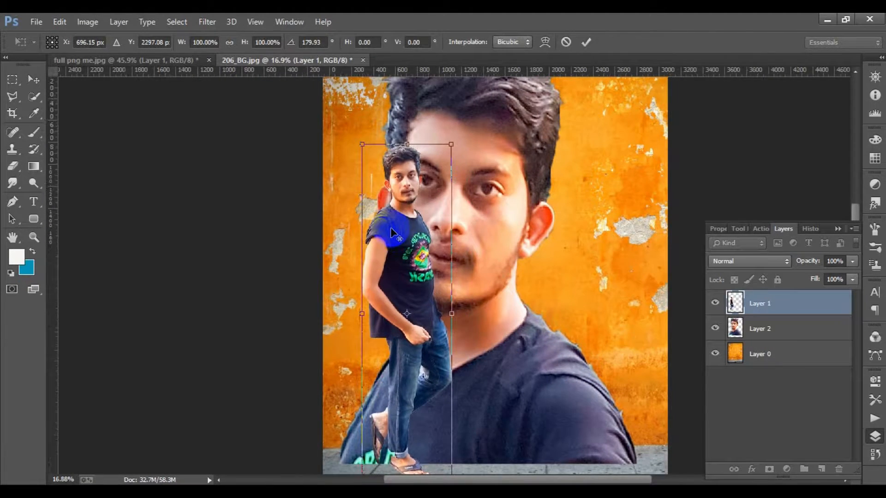
scroll(398, 235, down, 2)
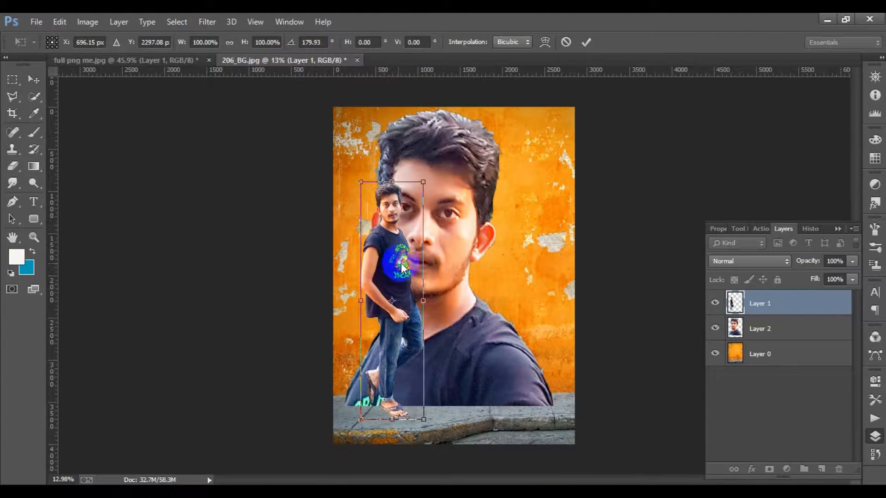
click(586, 42)
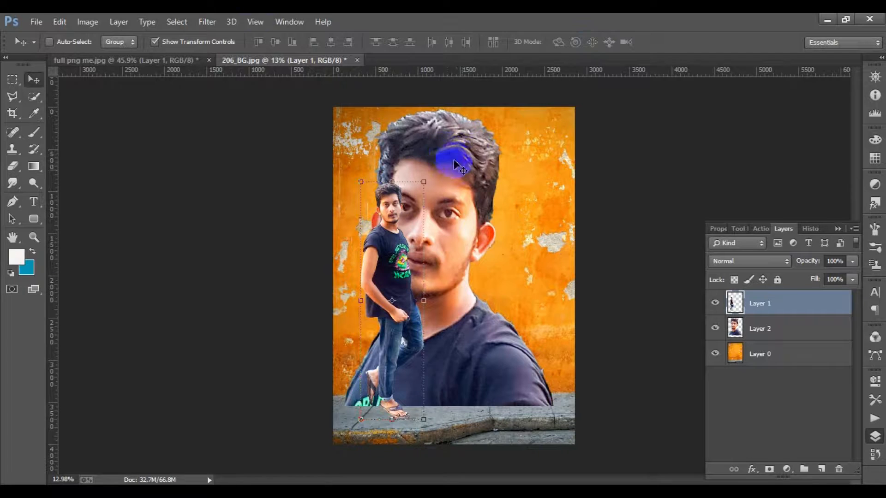
Turn on Auto-Select and move the large portrait to the right, clear of the standing man's face
click(81, 42)
drag(451, 160, 480, 147)
scroll(461, 277, up, 1)
scroll(475, 292, down, 1)
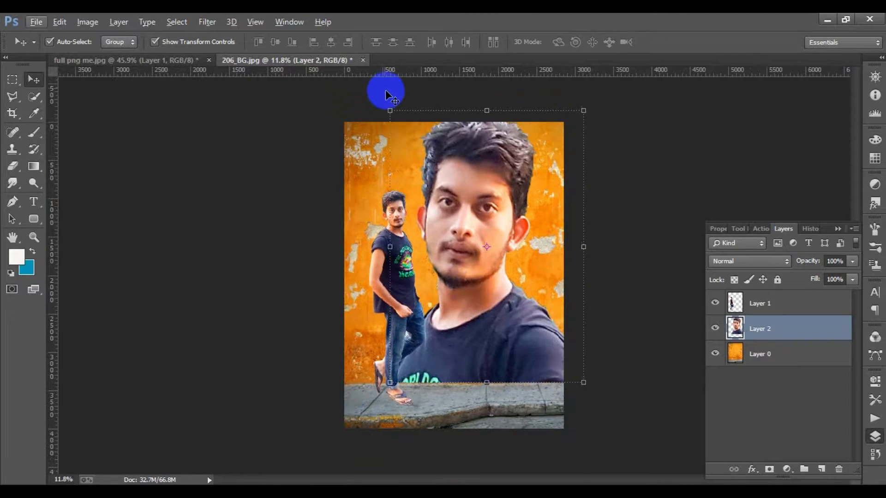
Scale the portrait to about 95.7%, tilt it about -2°, reposition it above the pavement and apply the transform
drag(388, 95, 376, 91)
mouse_move(467, 184)
mouse_down()
mouse_move(449, 179)
mouse_move(449, 187)
mouse_up()
drag(563, 109, 559, 113)
drag(507, 205, 509, 210)
click(585, 42)
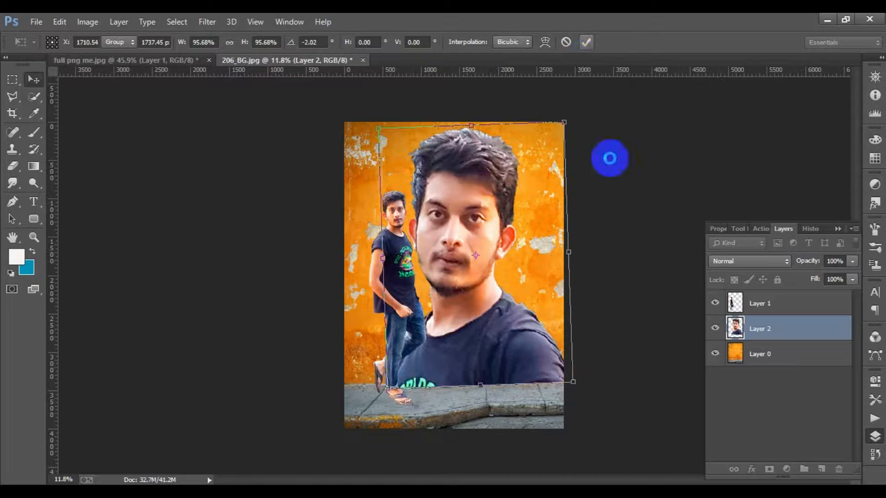
click(610, 156)
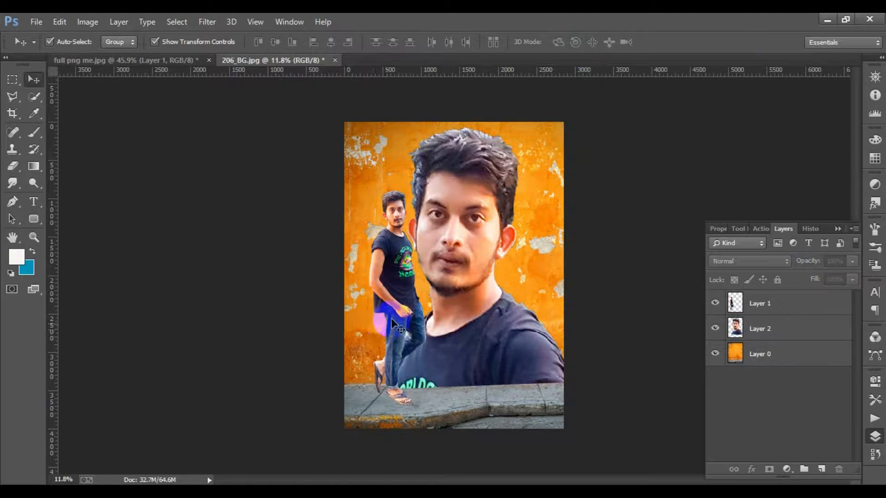
Move the standing man further left, close to the canvas edge and away from the portrait's face
click(400, 281)
drag(395, 276, 377, 277)
click(600, 178)
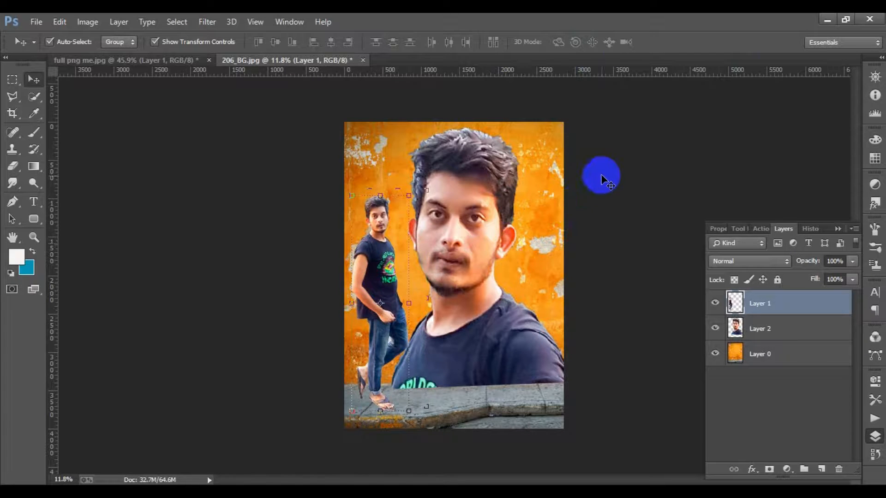
Set the large portrait layer's blend mode to Multiply so it merges with the orange wall
click(485, 250)
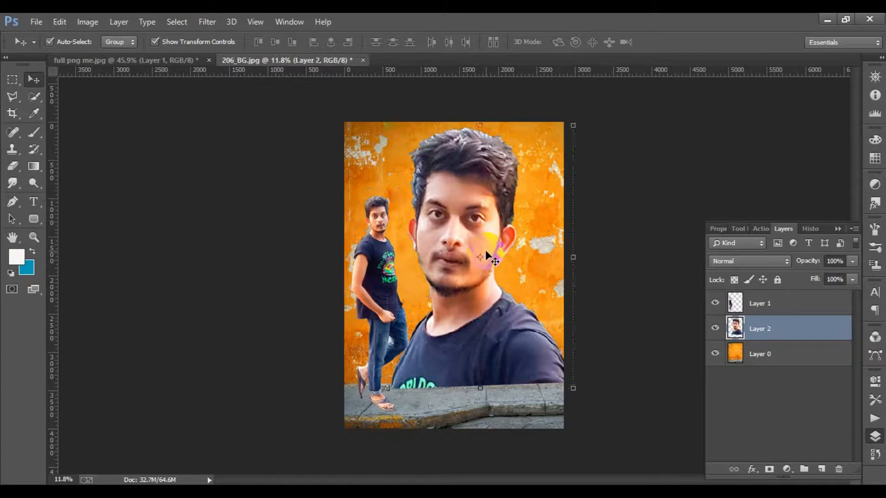
click(773, 263)
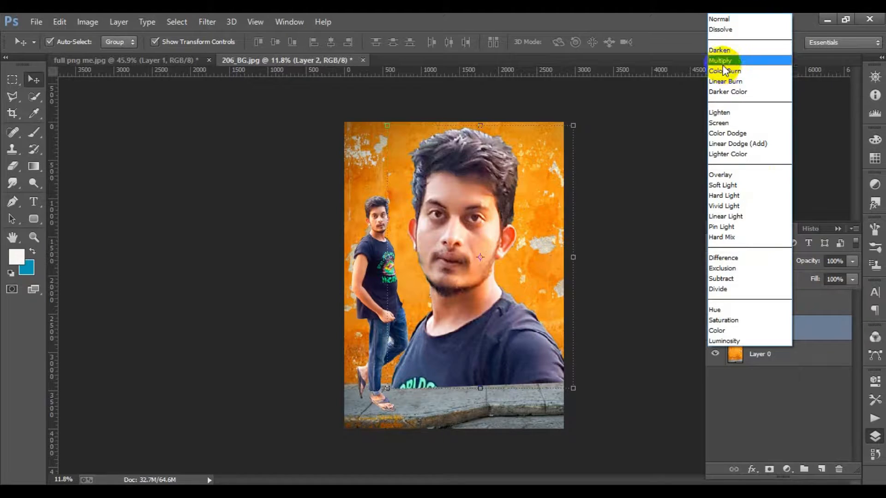
click(723, 62)
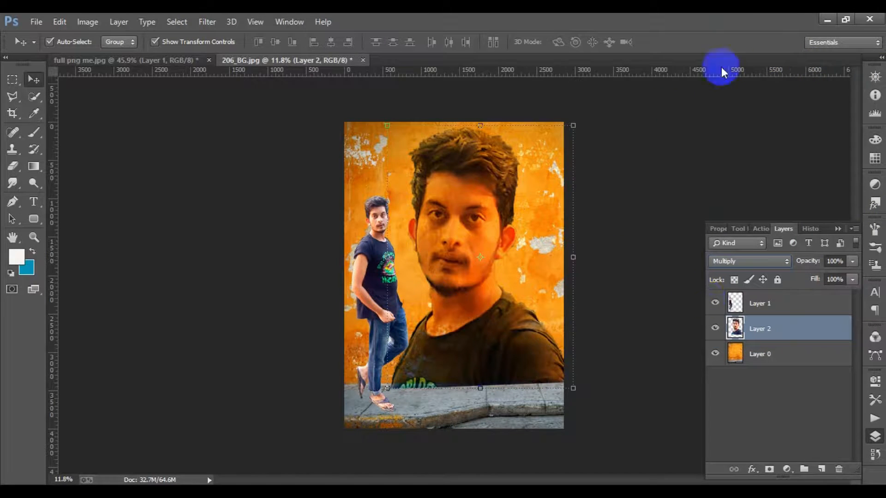
click(643, 199)
scroll(468, 307, down, 1)
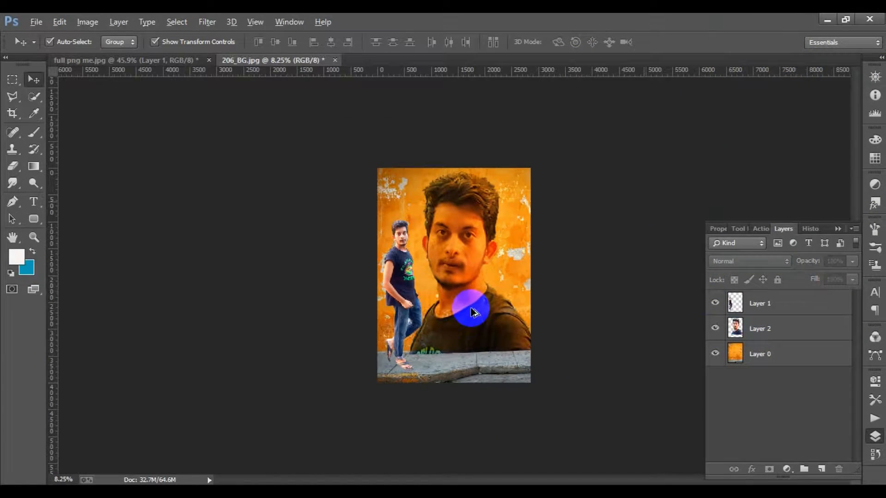
scroll(505, 306, down, 1)
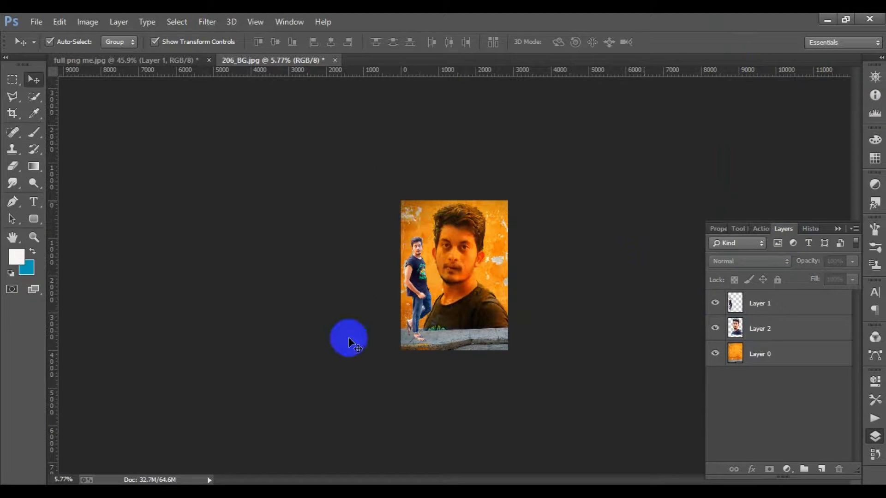
scroll(420, 251, up, 3)
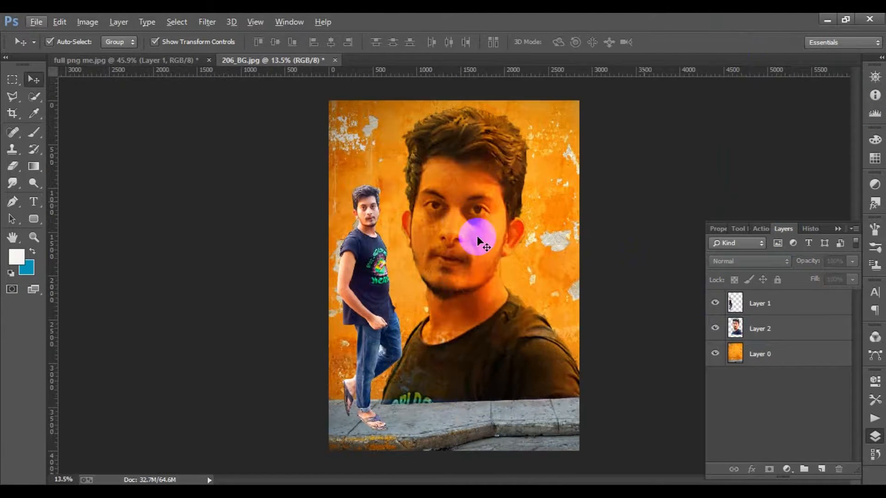
Lower the portrait layer's opacity to 76% and its fill to about 81%
click(485, 202)
click(814, 326)
click(853, 261)
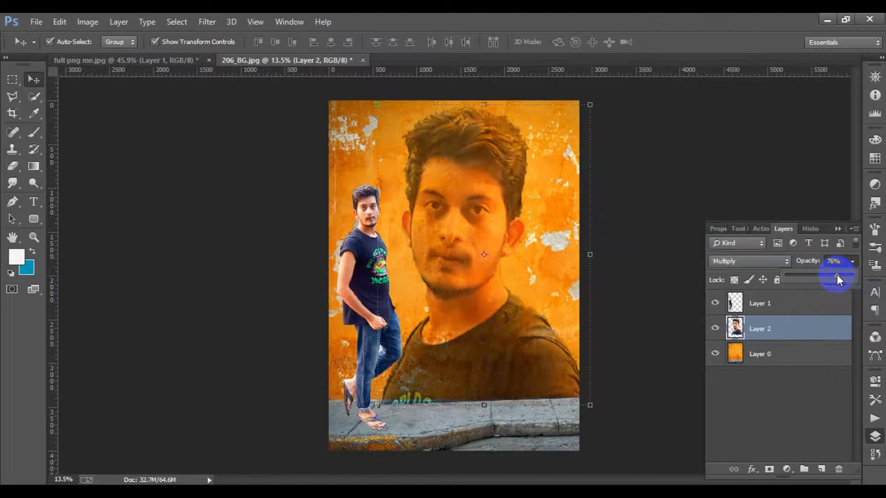
click(851, 264)
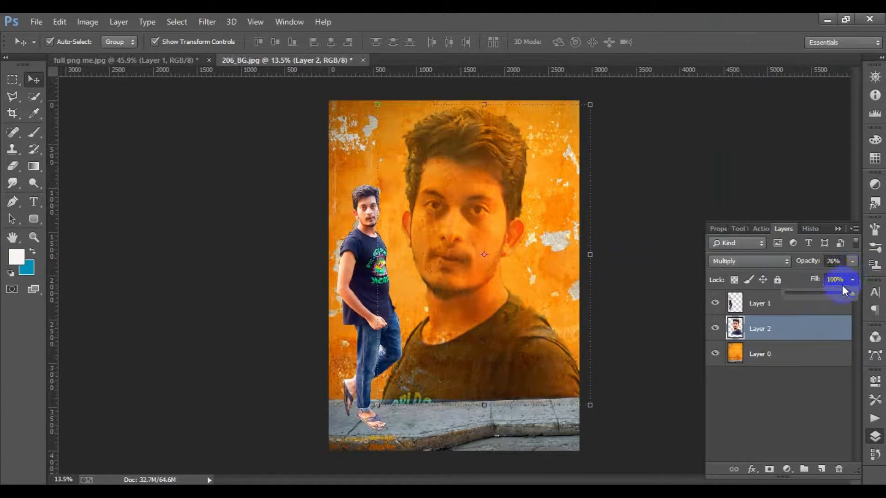
click(838, 294)
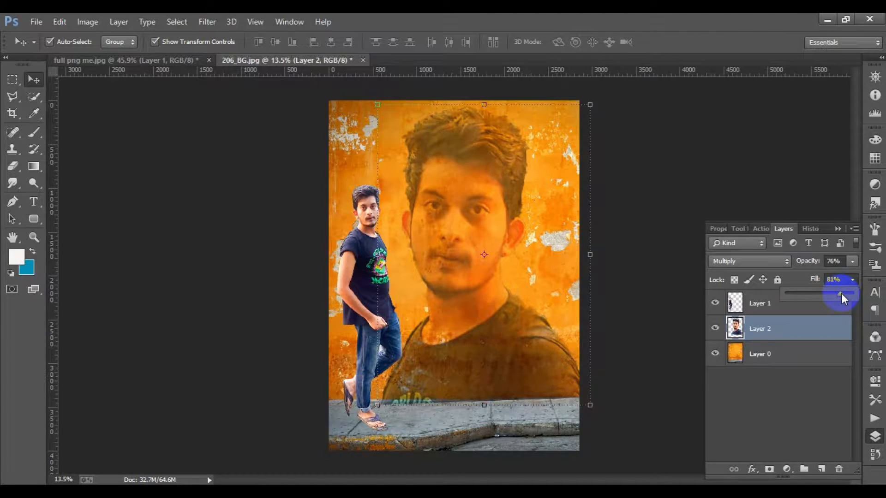
Set the large portrait layer's fill to 83% and rotate the portrait about 1.2° clockwise
click(680, 177)
scroll(582, 276, down, 2)
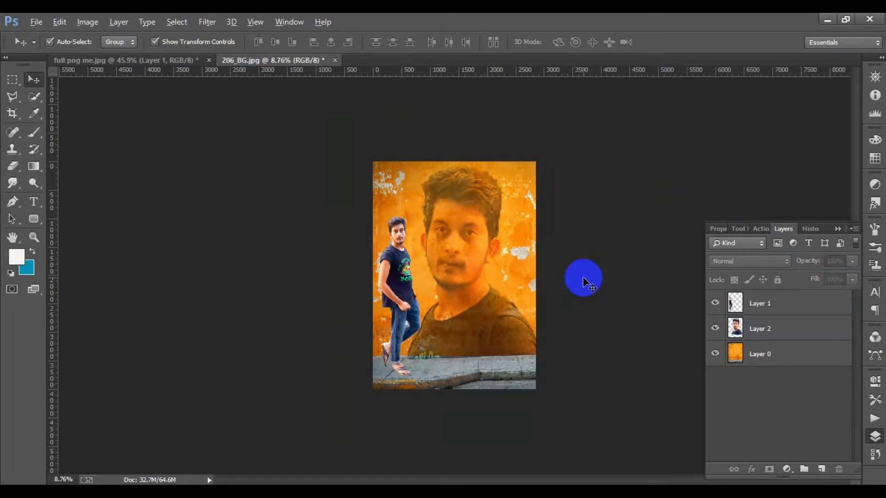
scroll(421, 366, up, 2)
click(444, 248)
drag(377, 99, 377, 94)
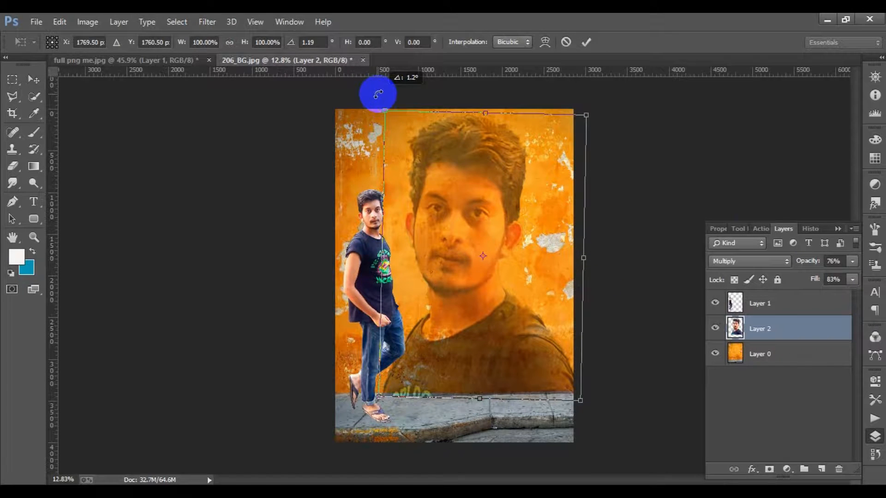
scroll(480, 323, up, 2)
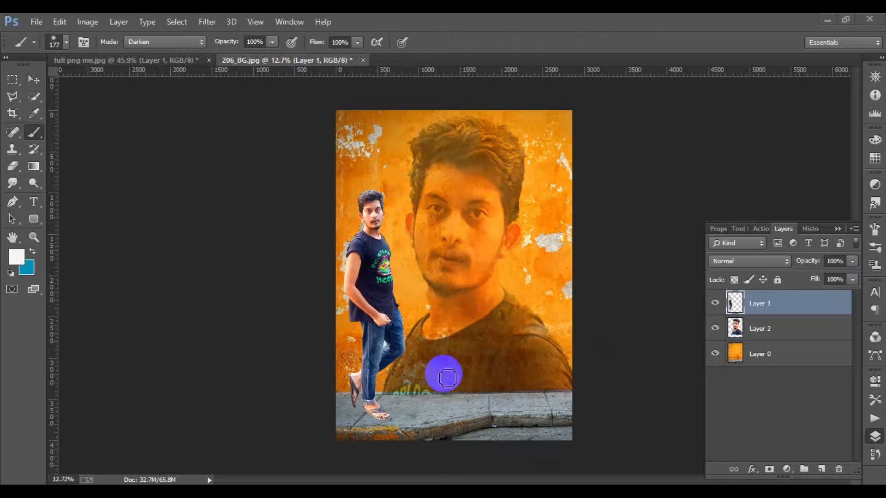
Add a layer mask to the large portrait layer and get the Brush tool ready with black as the painting colour
drag(443, 370, 443, 423)
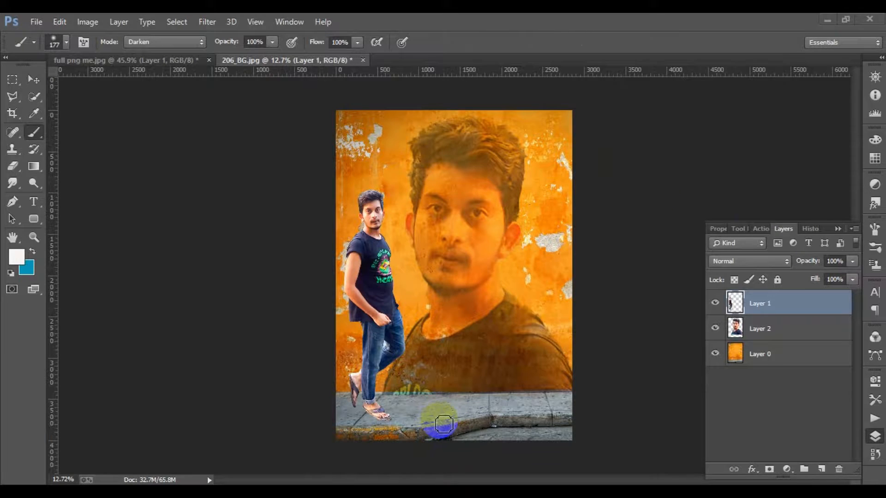
key(alt)
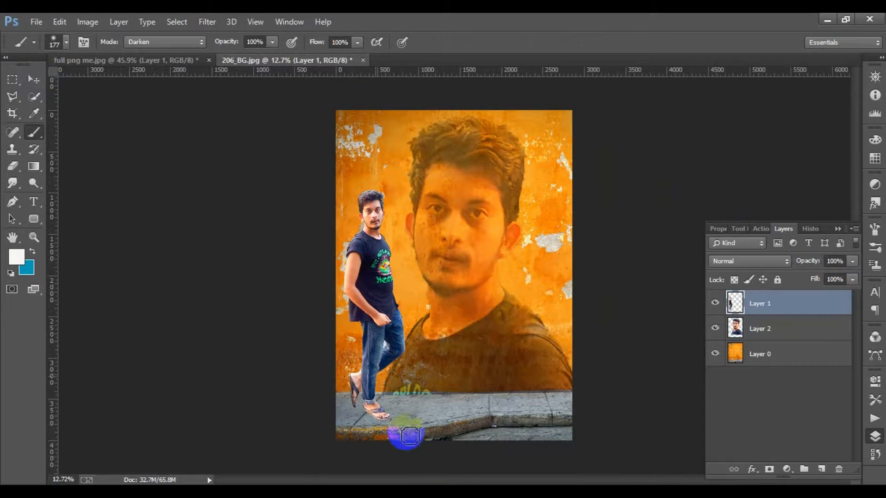
scroll(424, 432, up, 5)
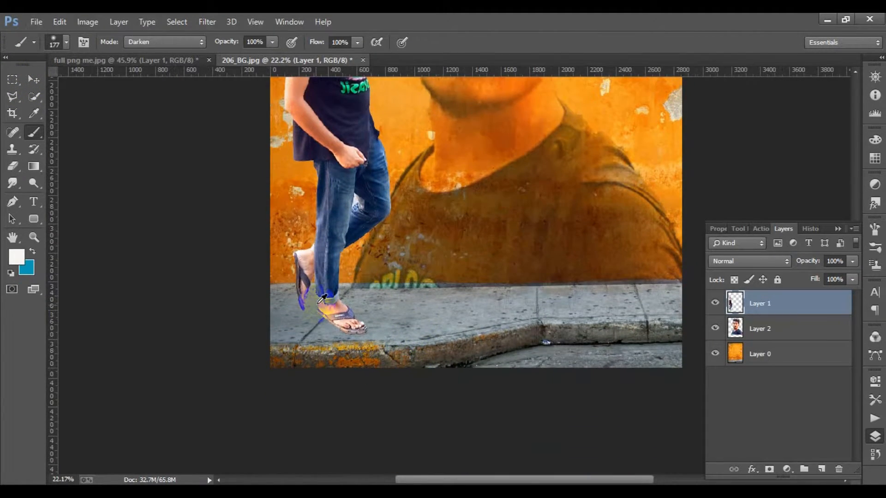
scroll(484, 274, up, 3)
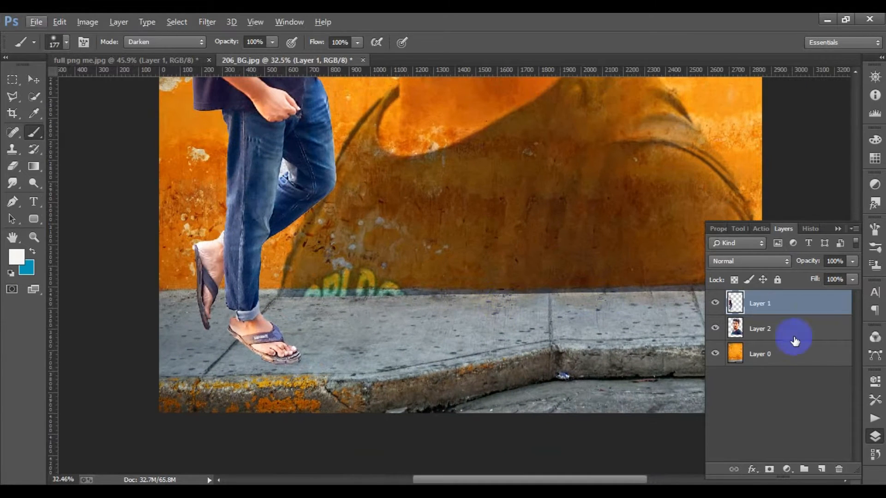
click(768, 338)
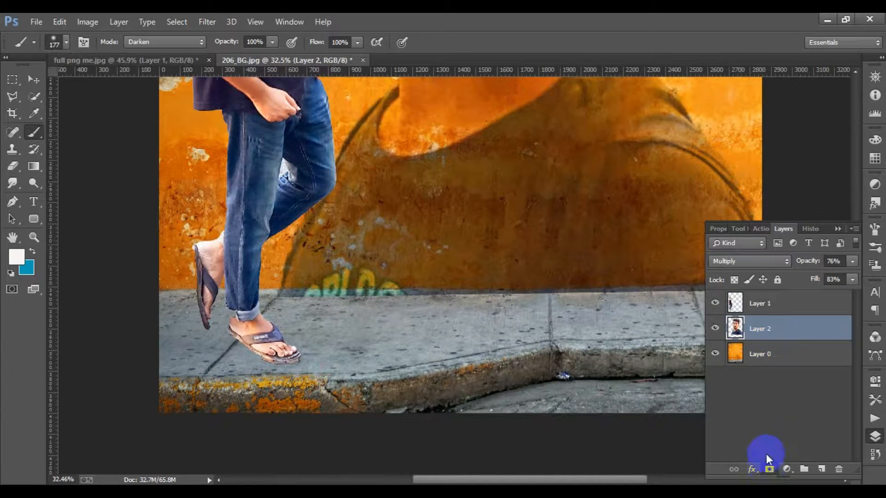
click(769, 469)
click(323, 338)
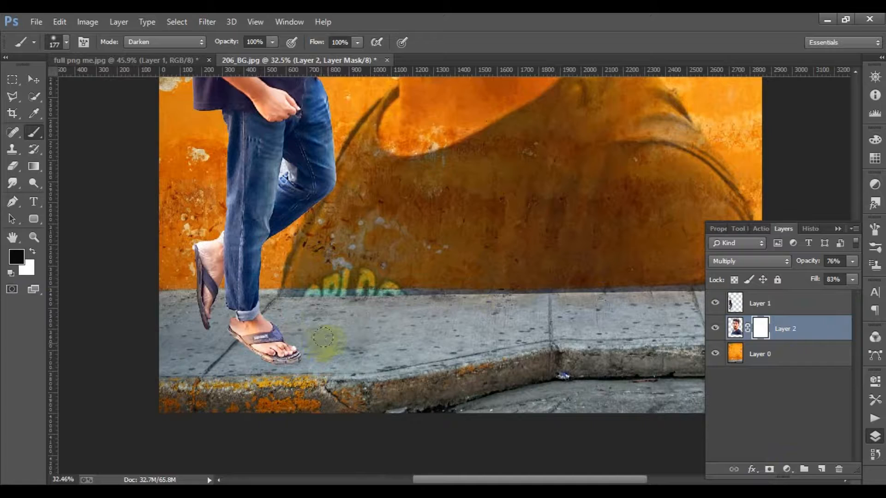
right_click(33, 133)
click(78, 131)
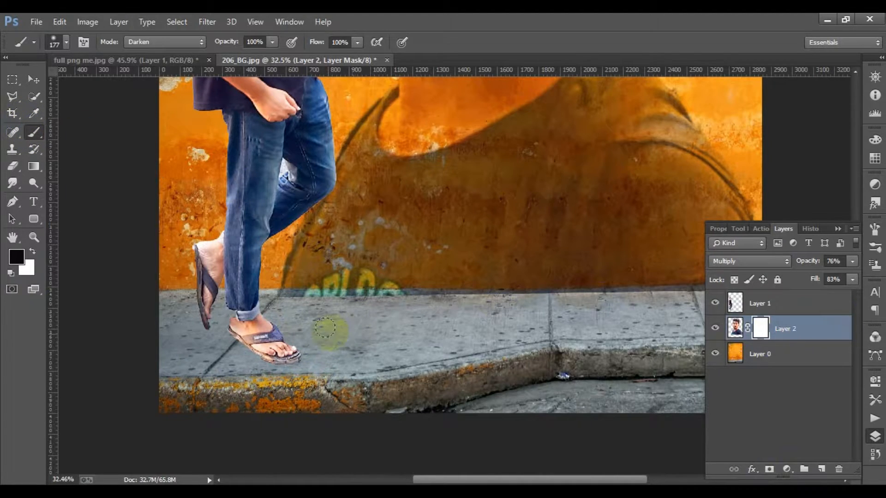
Paint black on the portrait's mask along the base of the wall to hide the parts of the shirt that overlap the pavement
scroll(283, 283, up, 3)
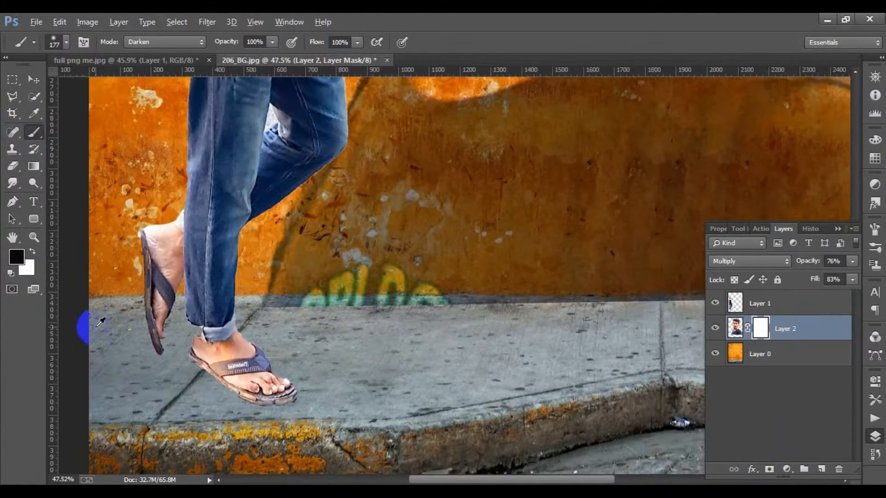
scroll(208, 326, down, 1)
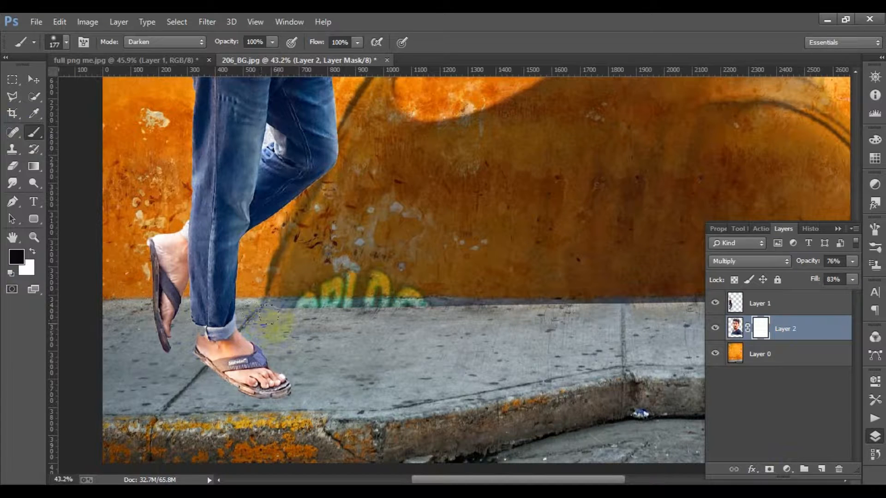
mouse_move(374, 310)
mouse_down()
mouse_move(487, 319)
mouse_move(576, 309)
mouse_up()
scroll(567, 314, down, 3)
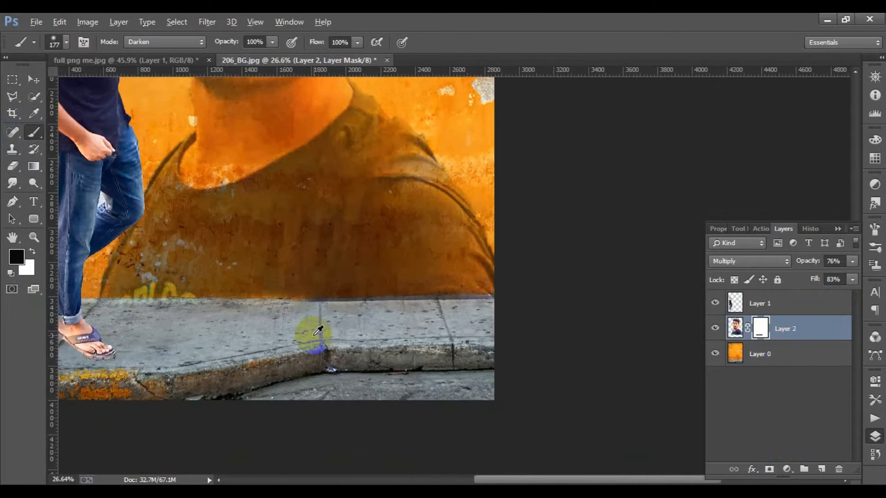
scroll(318, 330, up, 3)
mouse_move(342, 295)
mouse_down()
mouse_move(590, 289)
mouse_move(503, 294)
mouse_up()
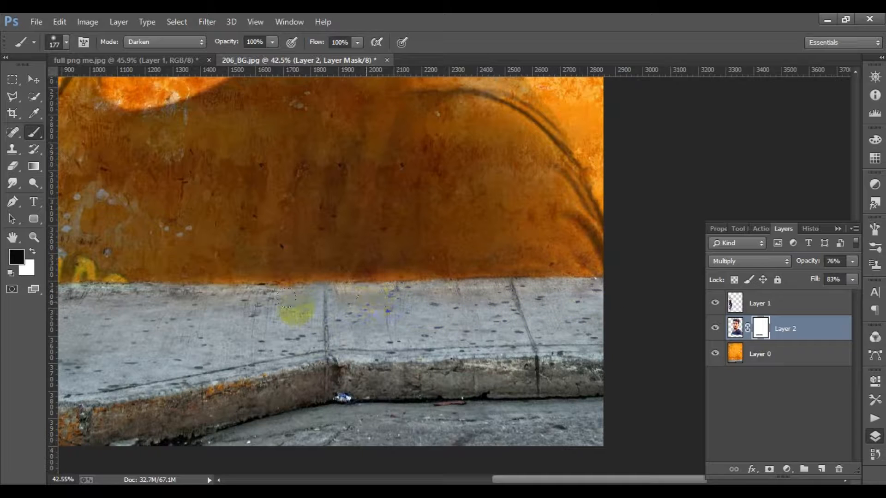
scroll(540, 314, down, 6)
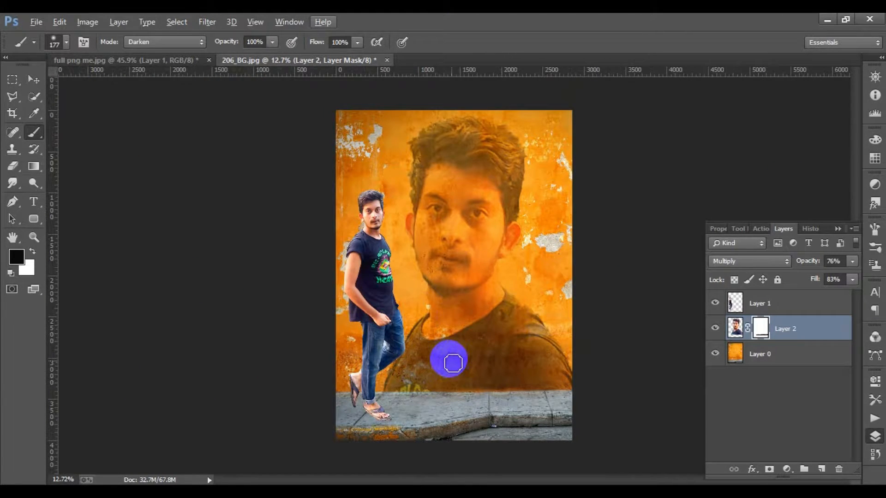
scroll(453, 363, down, 1)
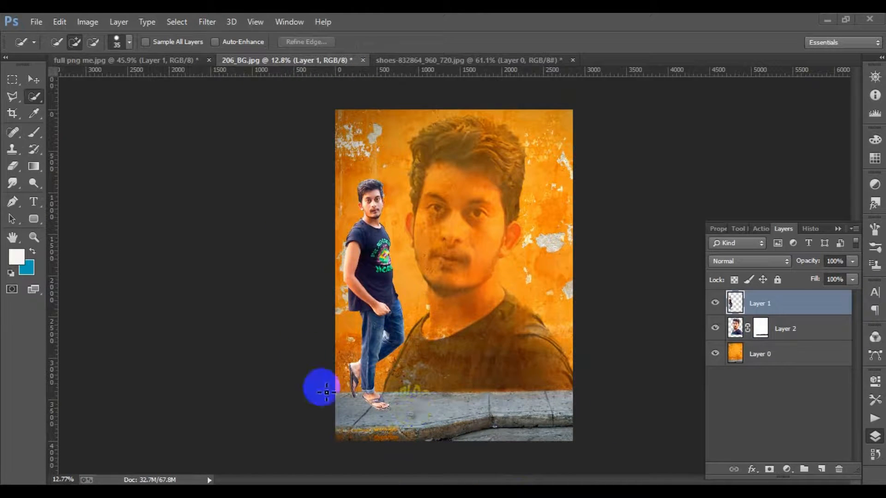
Deselect the shoe cutout in shoes-832864_960_720.jpg and move it into 206_BG.jpg over the standing man's front foot
click(402, 59)
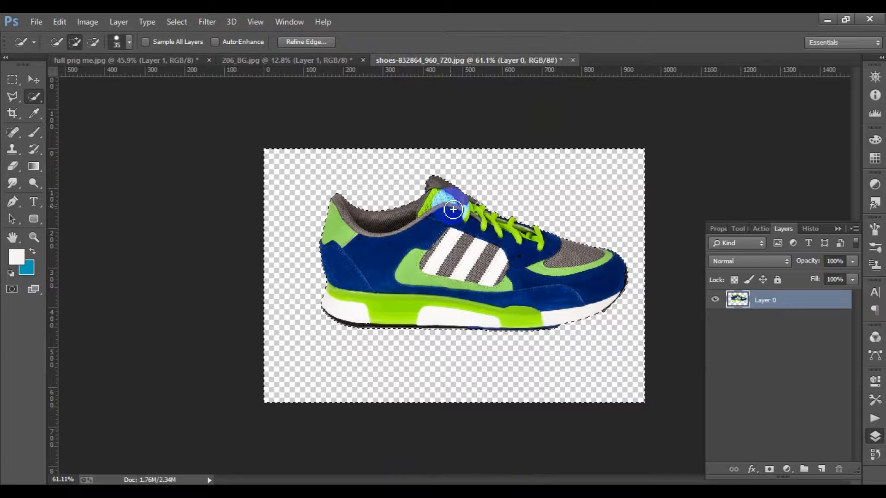
click(31, 78)
click(376, 261)
key(ctrl+d)
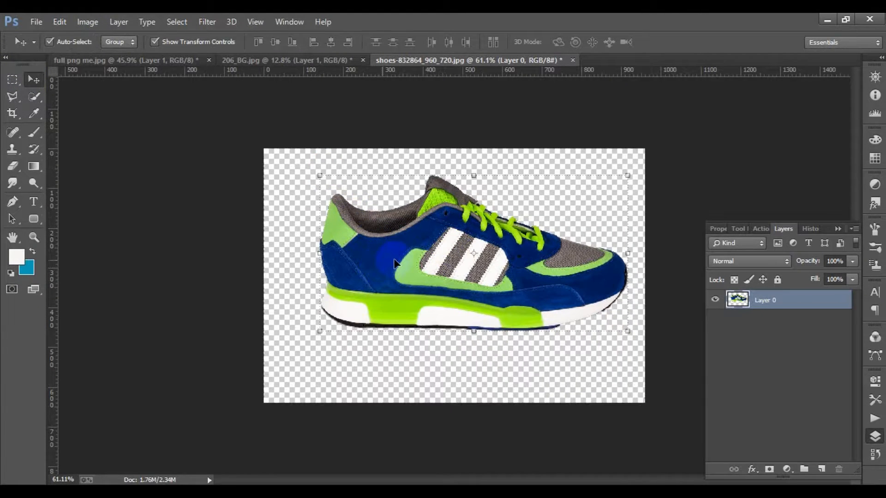
drag(397, 246, 376, 406)
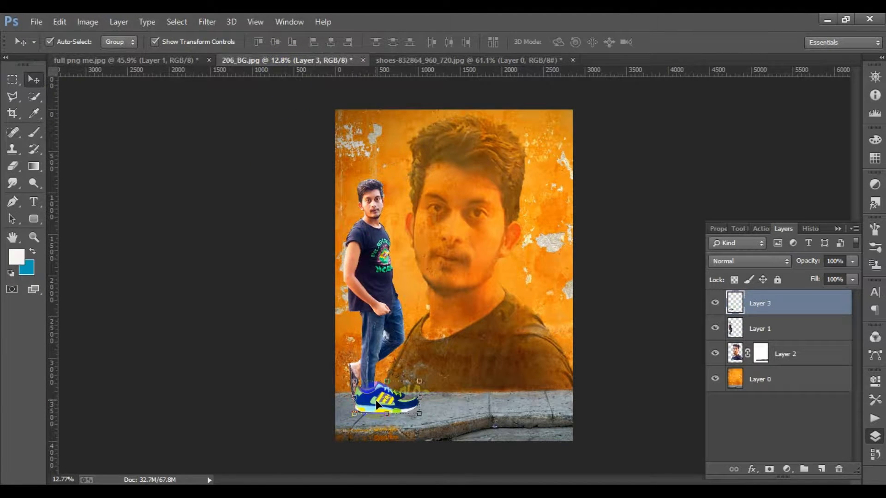
scroll(372, 402, up, 10)
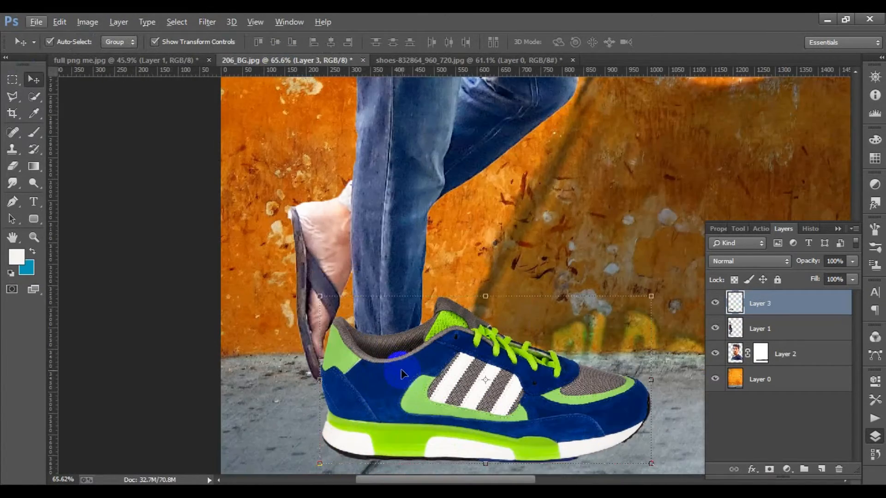
scroll(401, 374, down, 3)
click(672, 212)
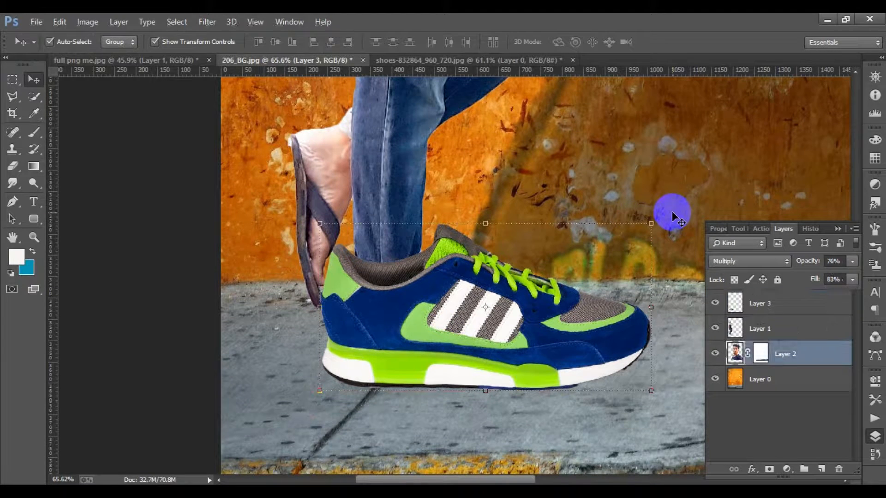
drag(593, 247, 496, 336)
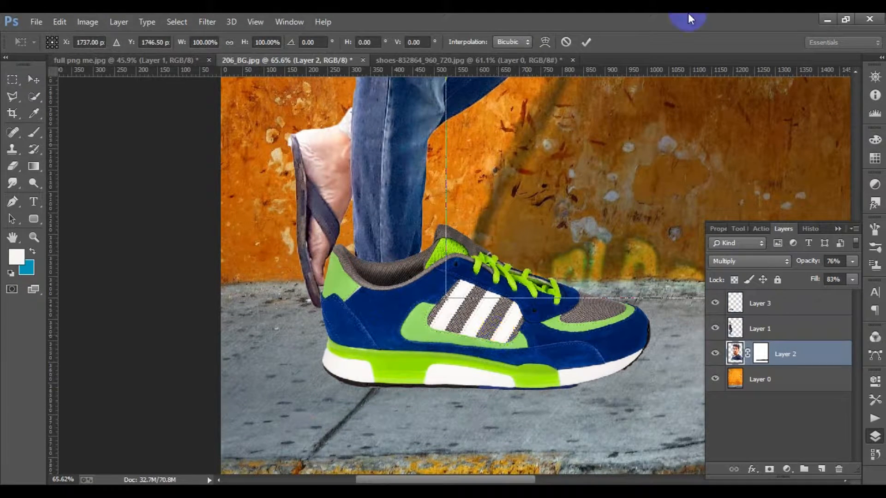
click(586, 42)
Scale the shoe to about 47.6%, rotate it about 24.6° clockwise and place it over the man's front foot
scroll(293, 271, down, 2)
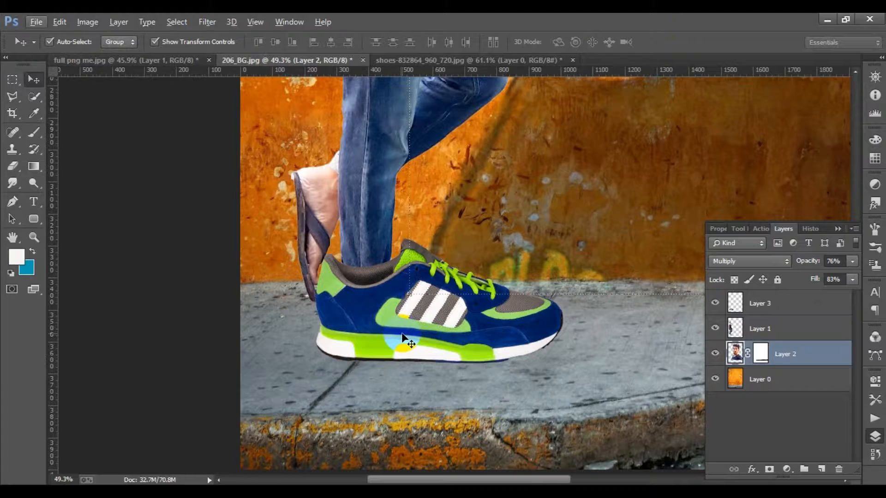
drag(404, 340, 417, 323)
drag(569, 226, 515, 300)
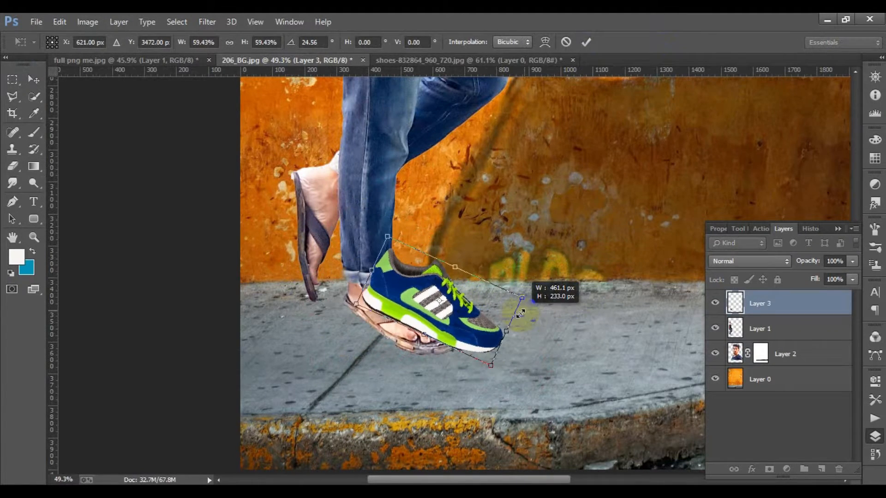
drag(468, 340, 438, 350)
drag(409, 325, 409, 339)
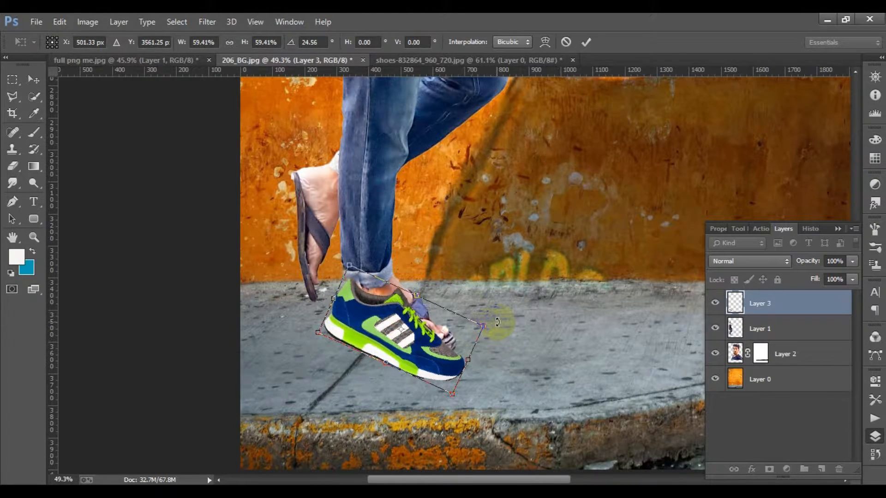
drag(484, 326, 466, 324)
drag(413, 346, 395, 335)
scroll(378, 291, up, 3)
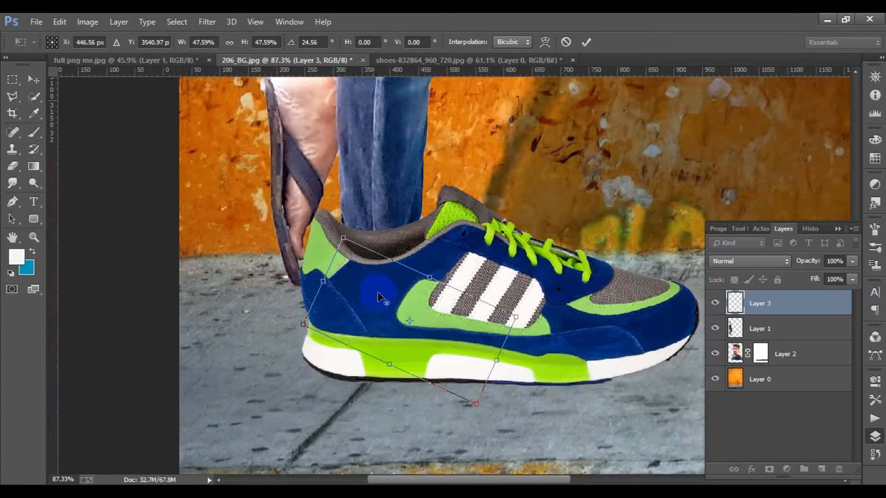
drag(361, 294, 364, 295)
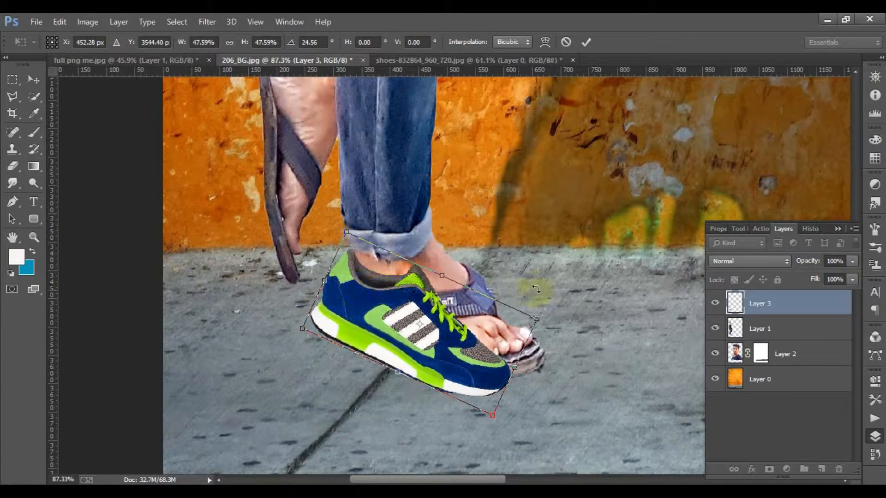
Adjust the shoe to about 49.2% scale and 12.7° rotation, align it with the front foot and apply the transform
drag(556, 313, 573, 276)
drag(431, 303, 441, 306)
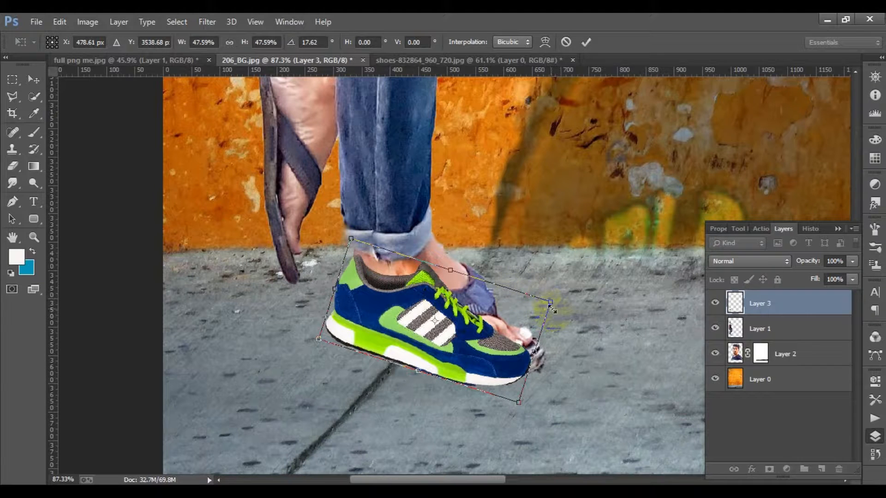
drag(547, 304, 554, 301)
drag(562, 283, 559, 275)
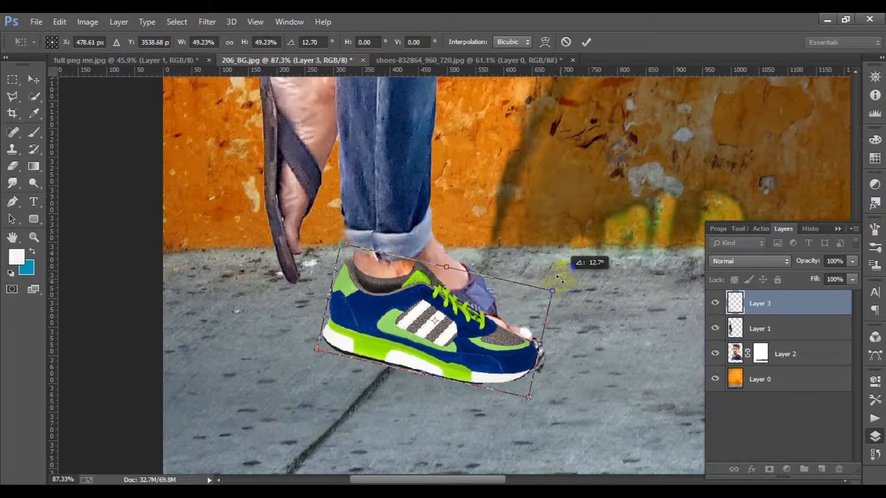
drag(449, 304, 452, 301)
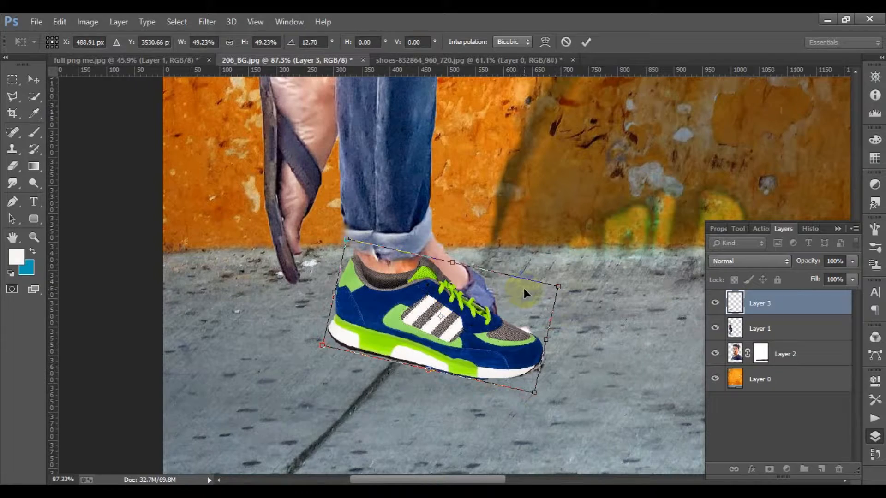
scroll(497, 300, down, 5)
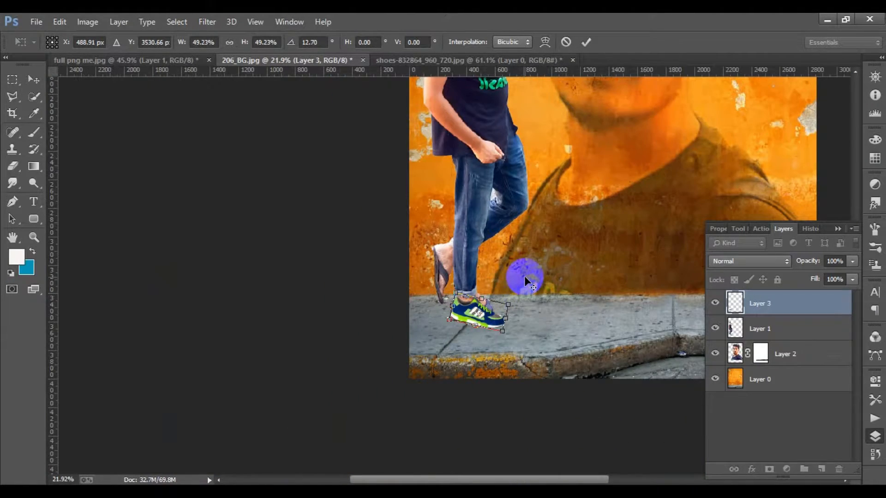
scroll(483, 328, up, 3)
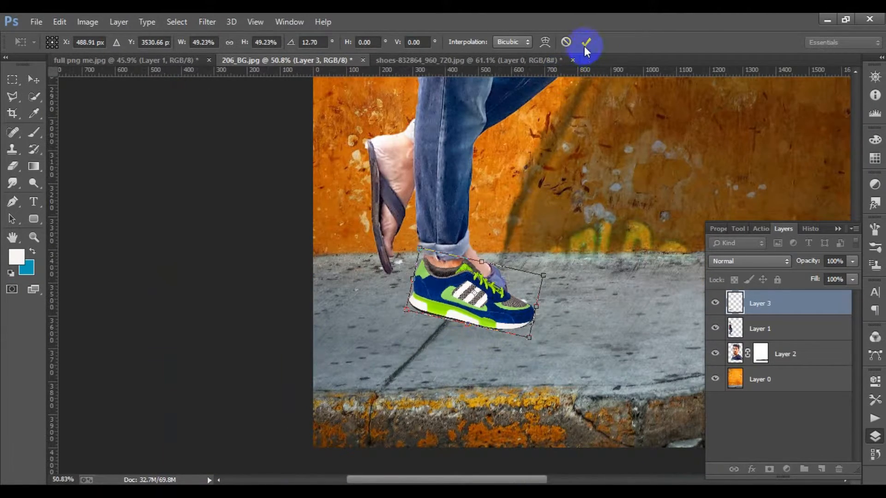
click(584, 46)
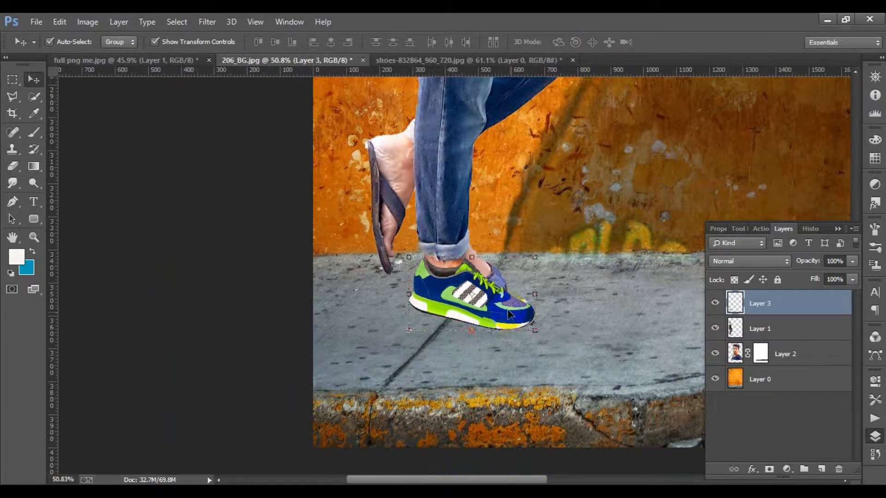
scroll(494, 283, up, 4)
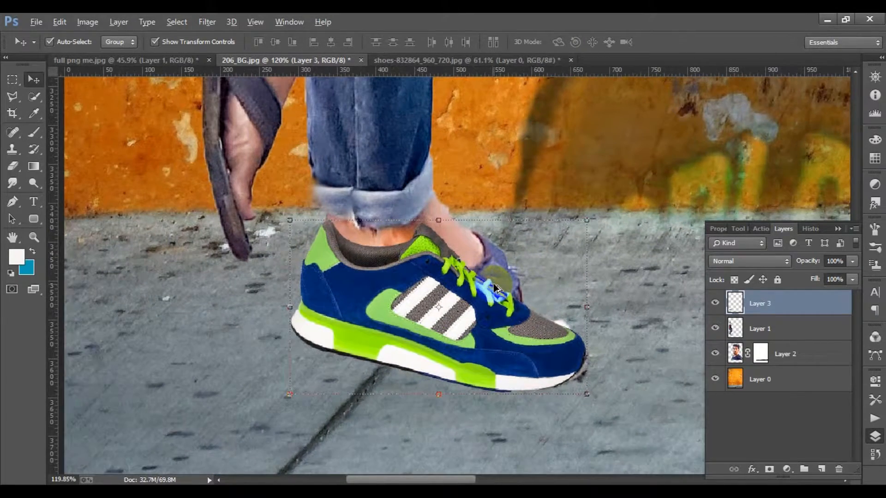
scroll(494, 284, up, 1)
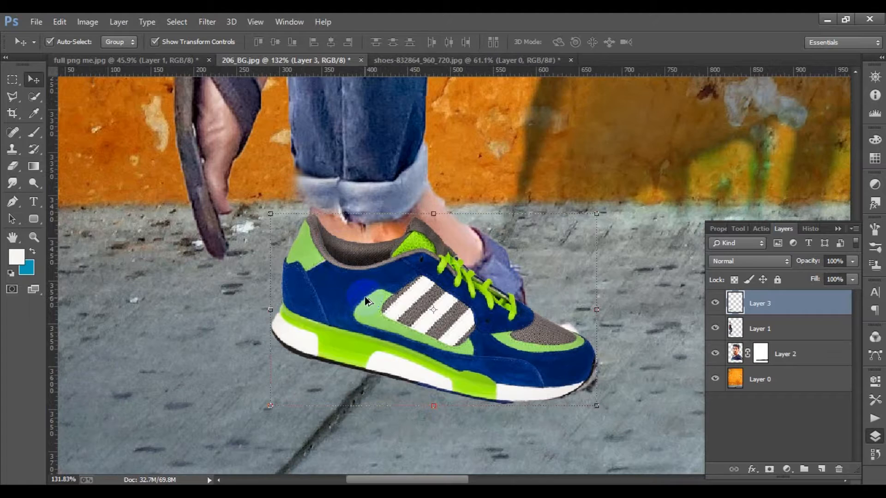
Erase the parts of the front foot and sandal on Layer 1 that stick out around the shoe and ankle
scroll(367, 302, up, 1)
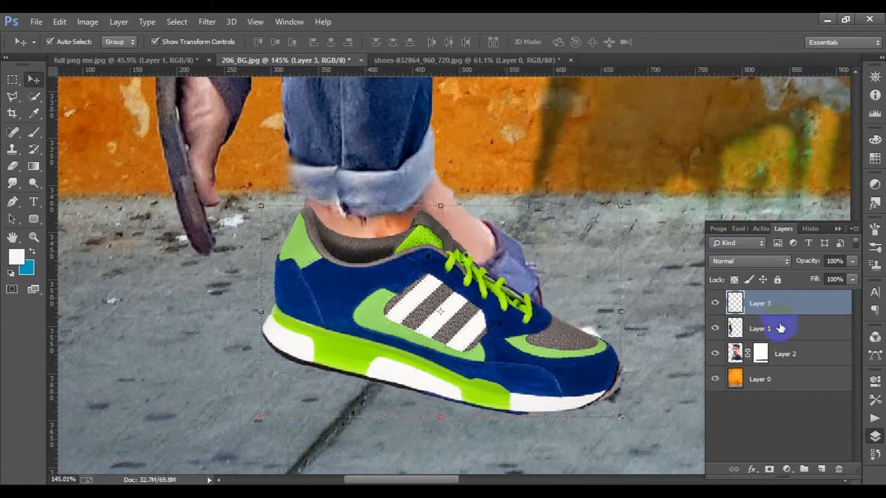
click(761, 327)
drag(15, 173, 41, 166)
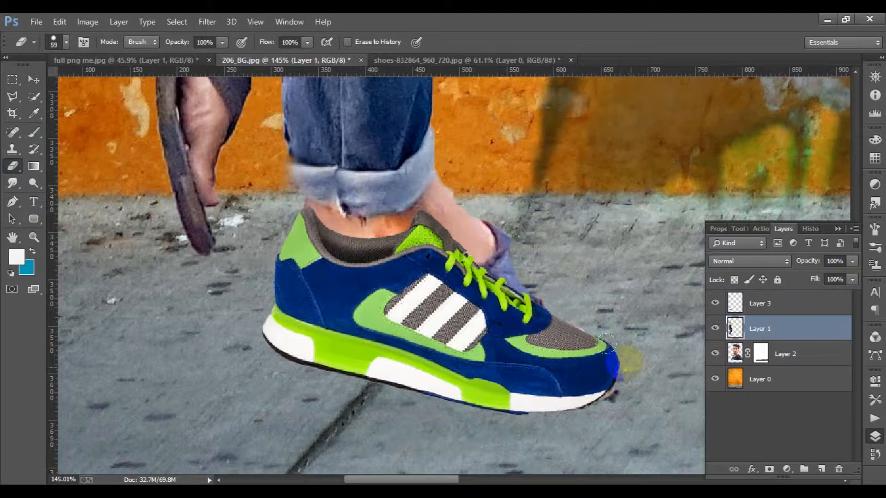
mouse_move(508, 211)
mouse_down()
mouse_move(468, 208)
mouse_move(468, 185)
mouse_move(461, 206)
mouse_move(458, 193)
mouse_move(454, 201)
mouse_move(471, 180)
mouse_move(462, 141)
mouse_up()
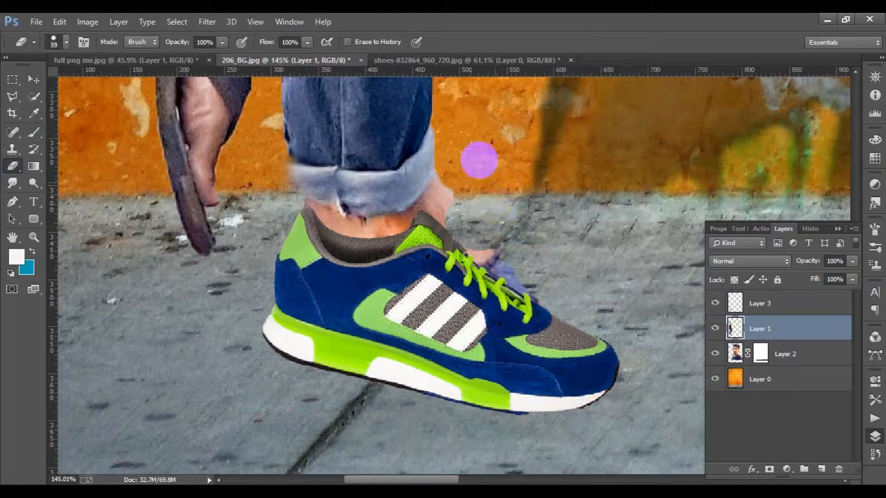
mouse_move(453, 171)
mouse_down()
mouse_move(455, 203)
mouse_move(442, 188)
mouse_move(443, 165)
mouse_move(440, 187)
mouse_move(504, 232)
mouse_up()
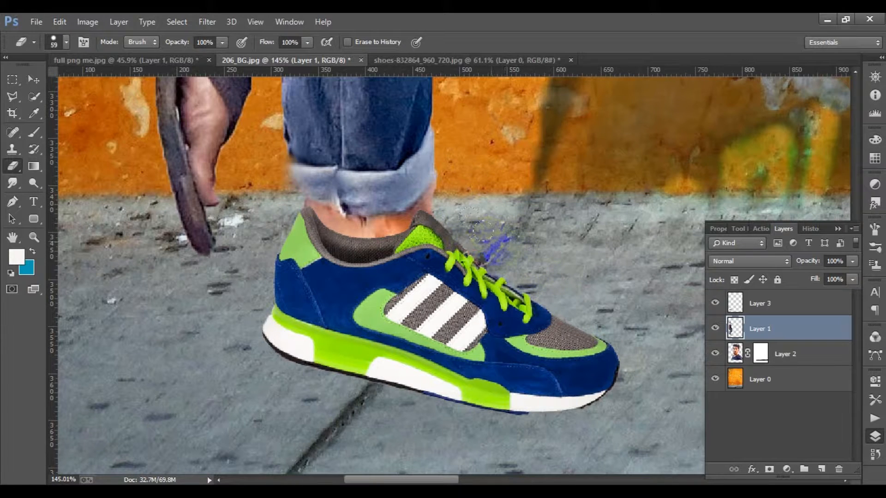
mouse_move(482, 178)
mouse_down()
mouse_move(444, 171)
mouse_move(440, 179)
mouse_up()
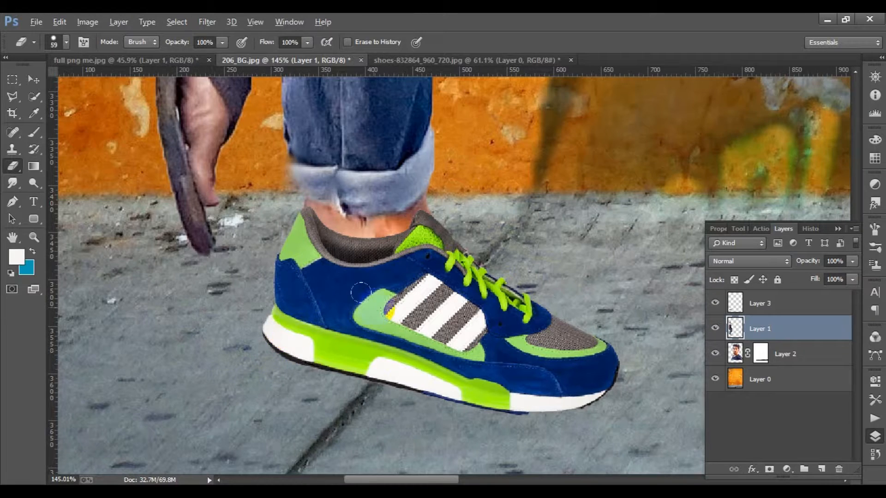
Move the shoe's Layer 3 below the man's Layer 1 in the layer order
scroll(532, 243, down, 5)
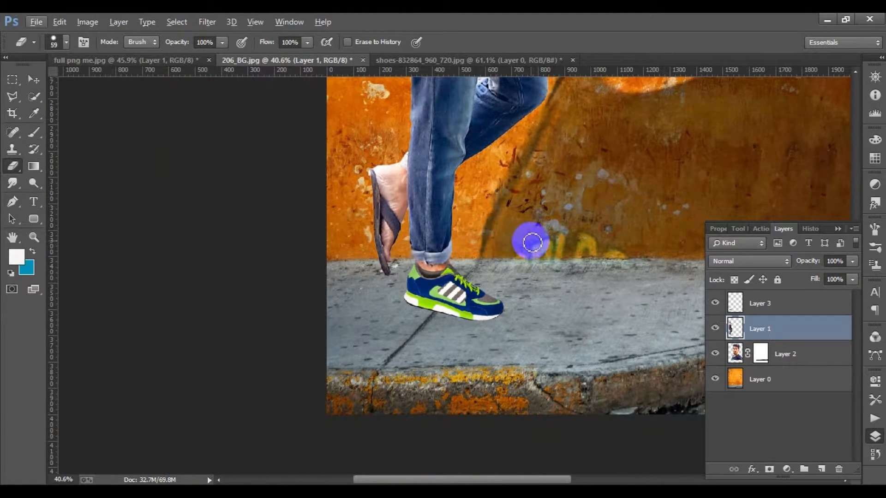
scroll(532, 242, down, 2)
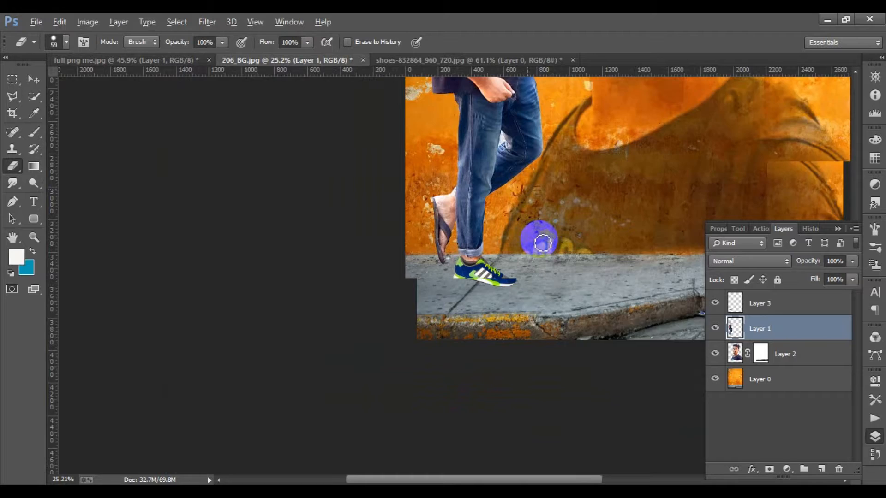
scroll(542, 243, up, 1)
drag(757, 304, 774, 329)
Erase the foot and sandal strap on Layer 1 covering the middle of the shoe, including its stripes
scroll(469, 269, up, 5)
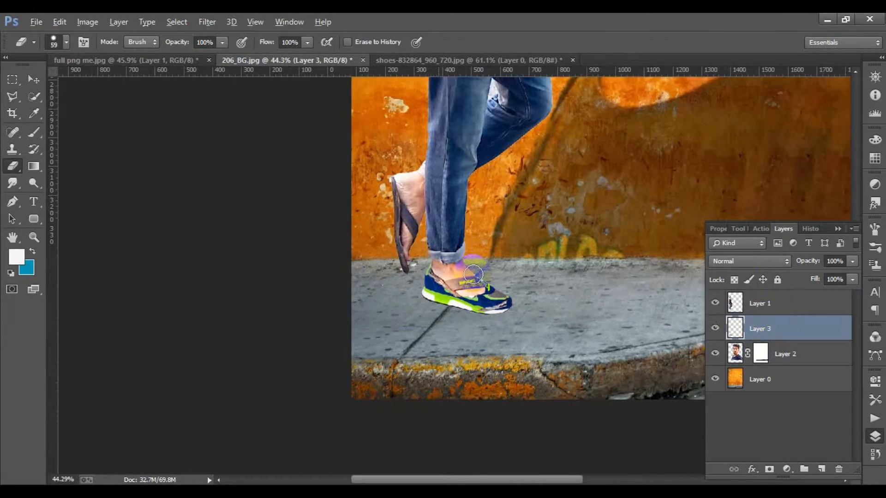
scroll(468, 268, up, 3)
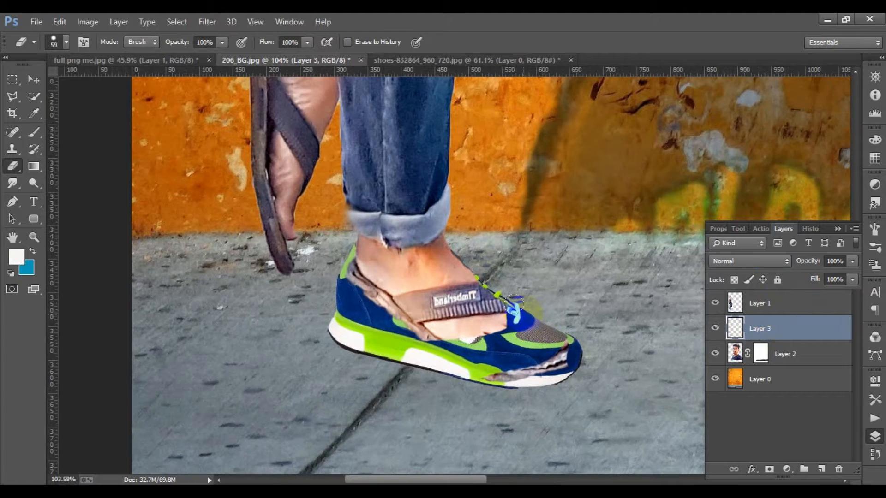
mouse_move(515, 302)
mouse_down()
mouse_move(514, 322)
mouse_move(499, 325)
mouse_up()
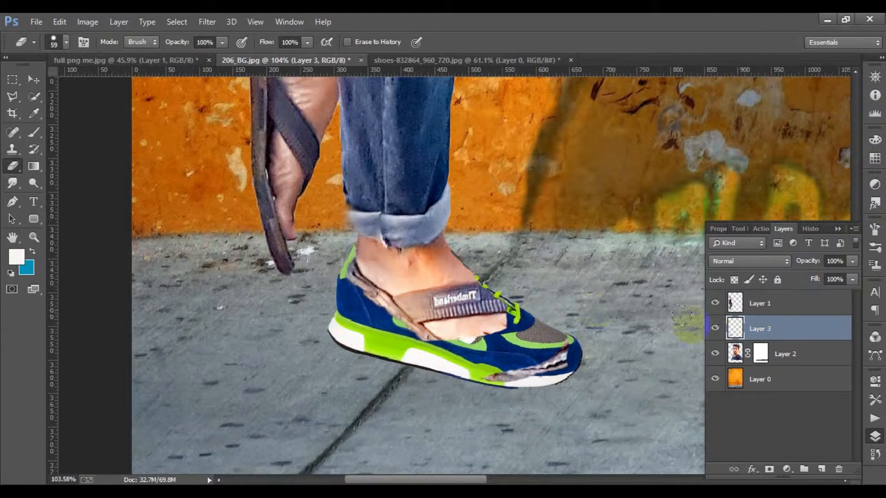
click(748, 302)
mouse_move(515, 321)
mouse_down()
mouse_move(466, 326)
mouse_move(397, 305)
mouse_up()
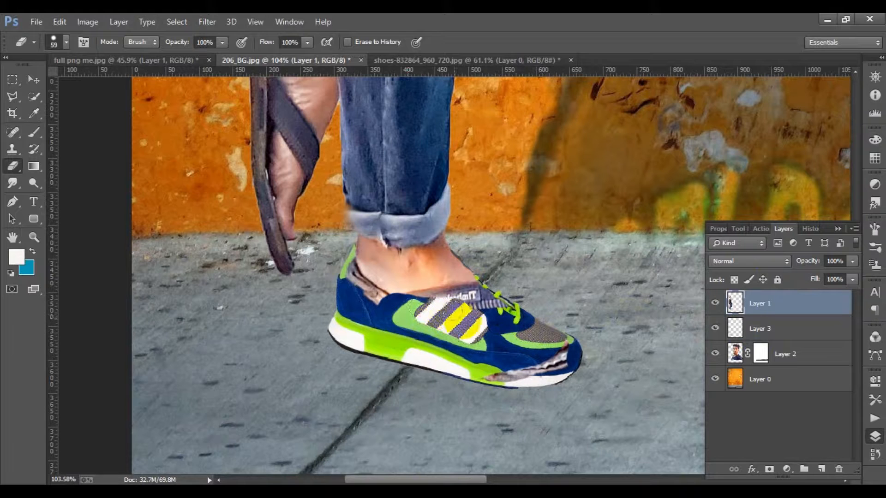
Set Layer 1's opacity to 66% and erase the remaining foot and sandal over the shoe's collar, laces and sole
click(852, 261)
drag(853, 275, 829, 277)
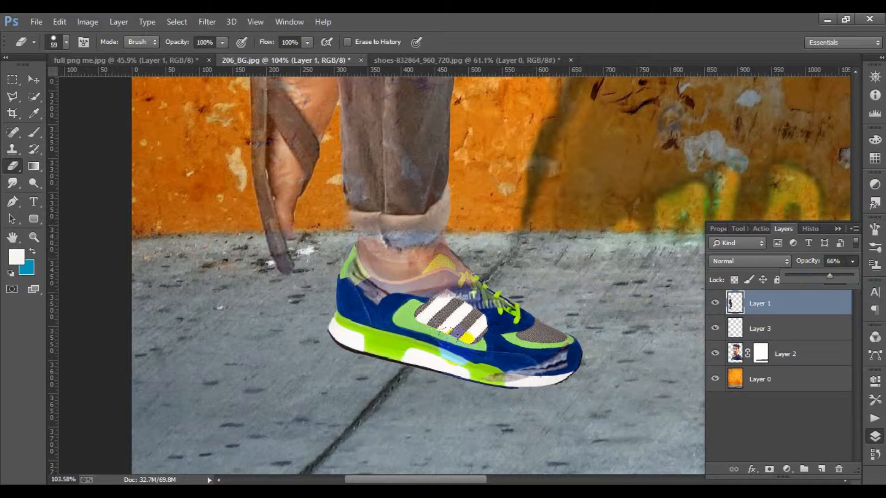
click(478, 328)
mouse_move(502, 312)
mouse_down()
mouse_move(462, 279)
mouse_move(455, 257)
mouse_move(438, 272)
mouse_move(442, 256)
mouse_move(415, 288)
mouse_move(384, 293)
mouse_move(339, 276)
mouse_up()
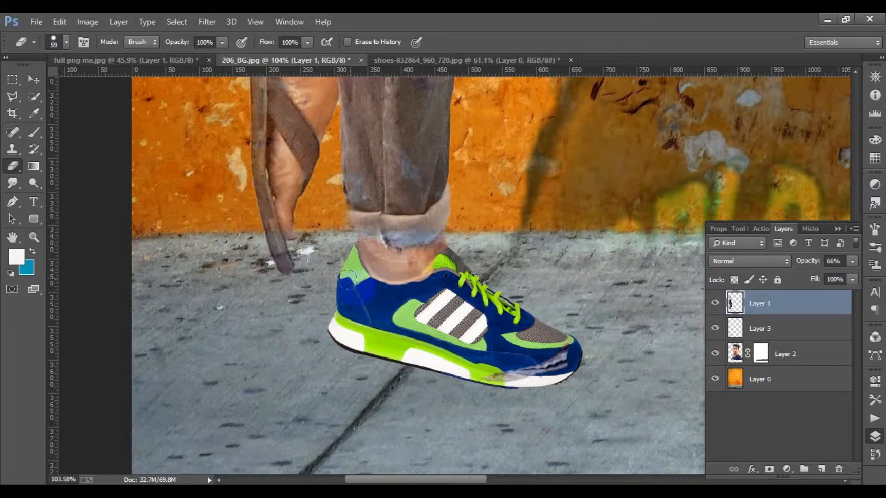
mouse_move(401, 293)
mouse_down()
mouse_move(450, 268)
mouse_move(433, 307)
mouse_up()
drag(416, 276, 423, 315)
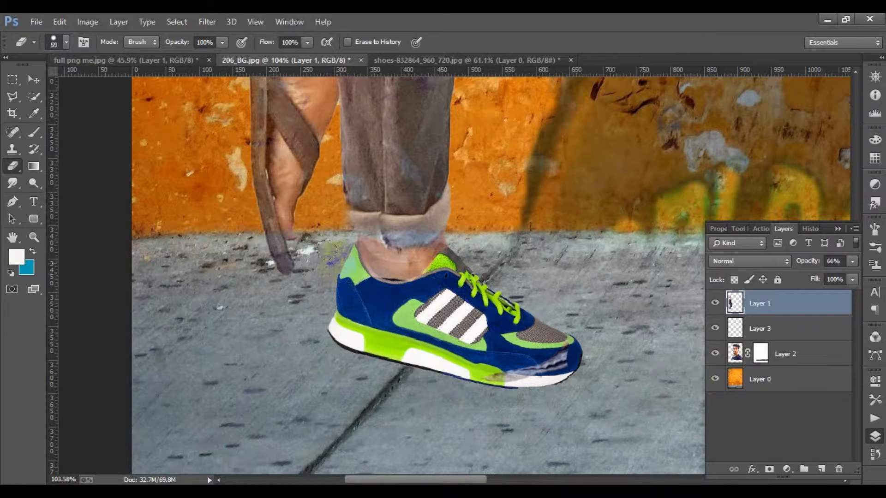
mouse_move(418, 353)
mouse_down()
mouse_move(537, 378)
mouse_move(553, 360)
mouse_move(451, 362)
mouse_move(379, 344)
mouse_up()
Restore Layer 1's opacity to 100% and check the front shoe in the full composition
mouse_move(852, 261)
mouse_down()
mouse_move(857, 278)
mouse_move(875, 288)
mouse_up()
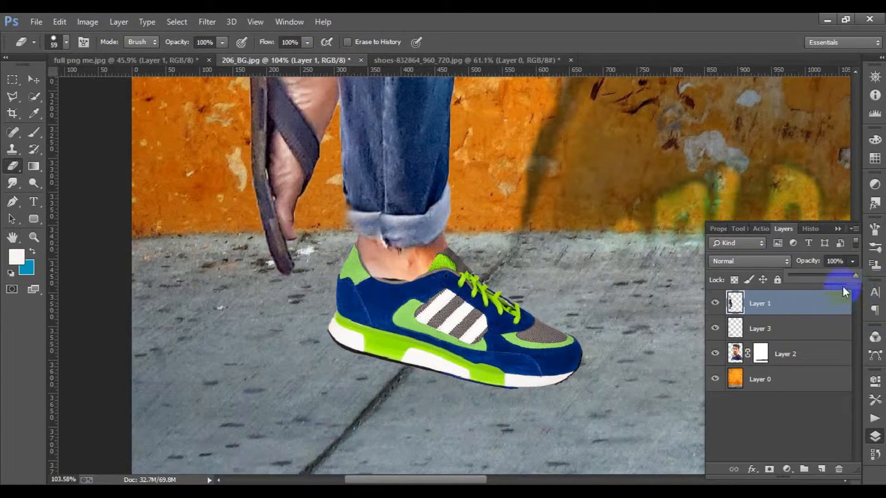
click(855, 283)
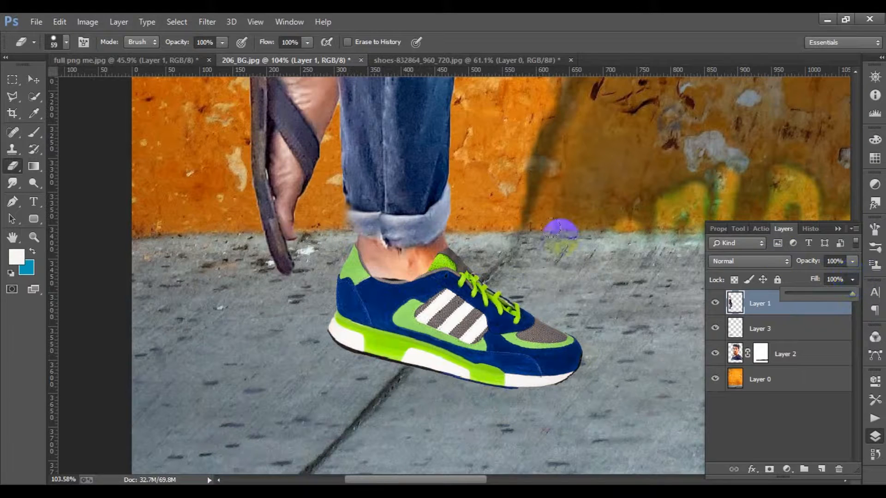
scroll(503, 323, down, 3)
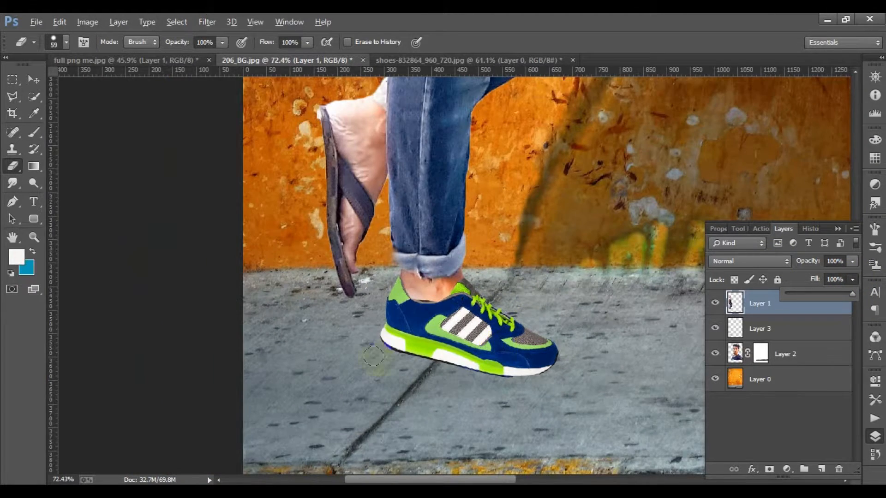
scroll(373, 355, down, 5)
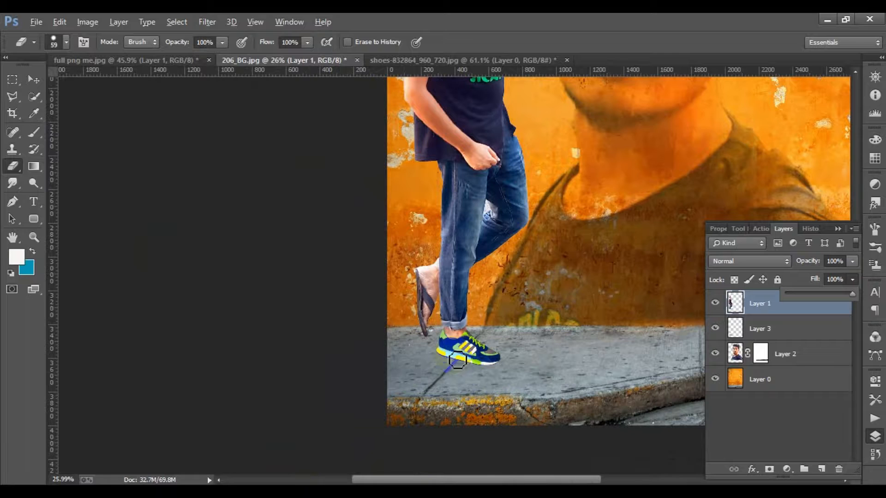
scroll(544, 345, down, 3)
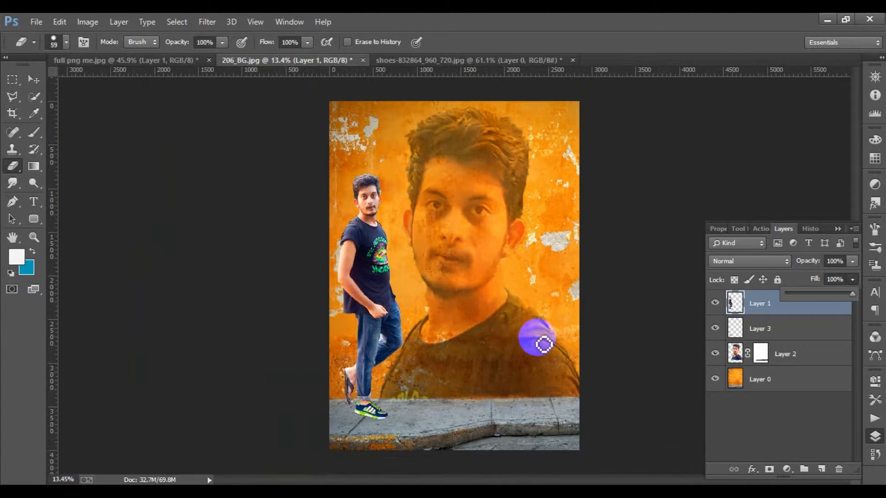
click(456, 421)
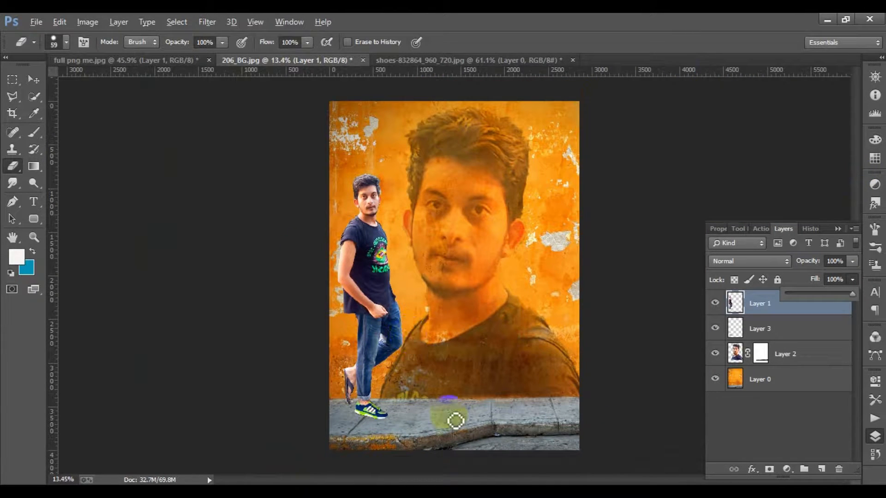
Duplicate the shoe layer and place the copy near the man's raised back foot
scroll(343, 436, up, 5)
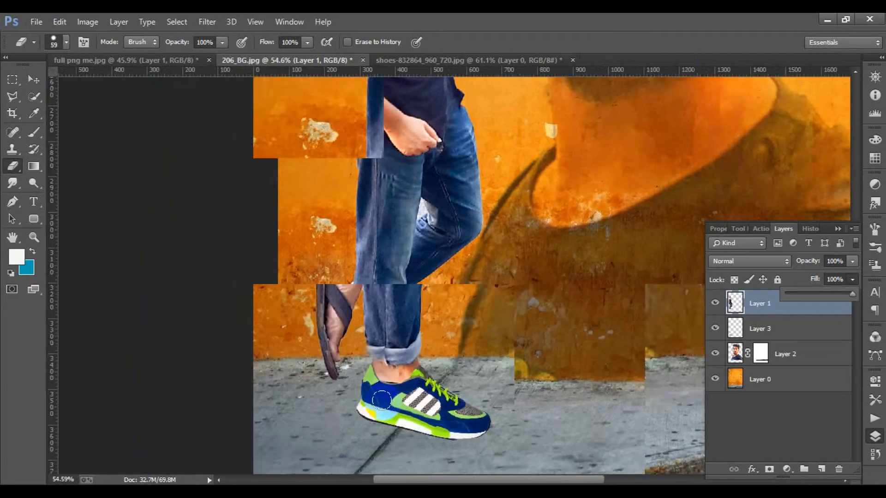
scroll(381, 399, up, 1)
click(34, 79)
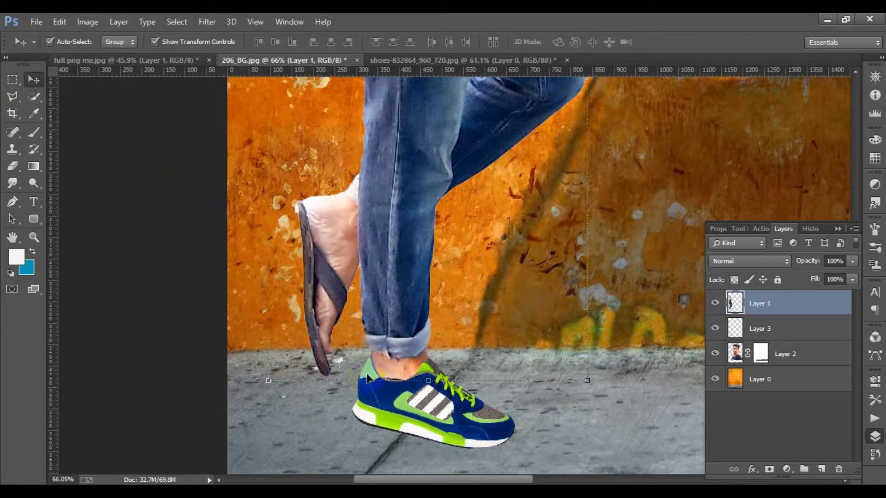
click(436, 410)
drag(403, 409, 320, 356)
Rotate the copied shoe to about 63.9° and align it over the raised back foot's sandal
key(ctrl+t)
drag(256, 252, 379, 233)
drag(349, 328, 331, 283)
drag(359, 182, 344, 171)
drag(340, 294, 319, 281)
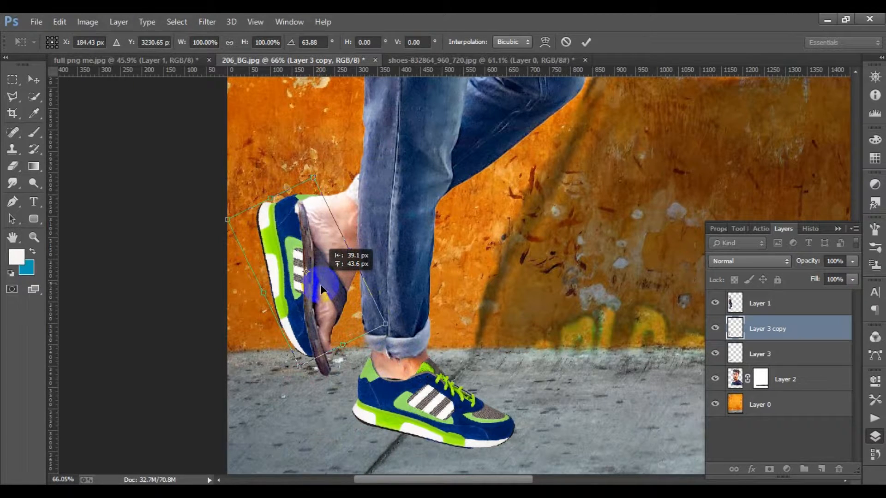
drag(321, 289, 363, 281)
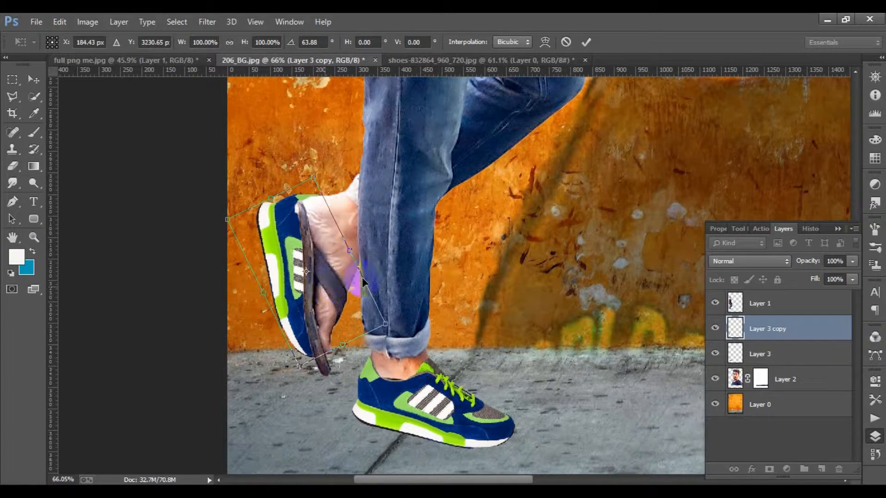
Lower the copied shoe's opacity to 44% and apply its transform
click(853, 261)
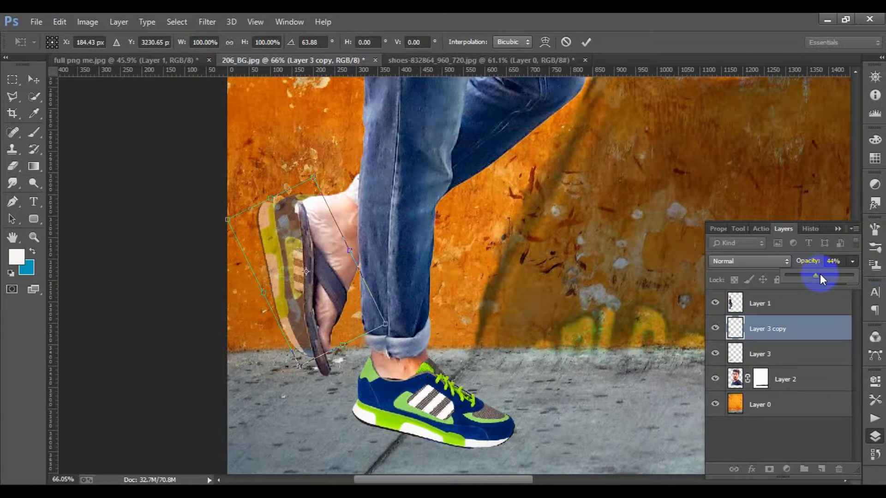
click(760, 304)
mouse_move(761, 307)
mouse_down()
mouse_move(775, 305)
mouse_move(767, 307)
mouse_up()
click(585, 42)
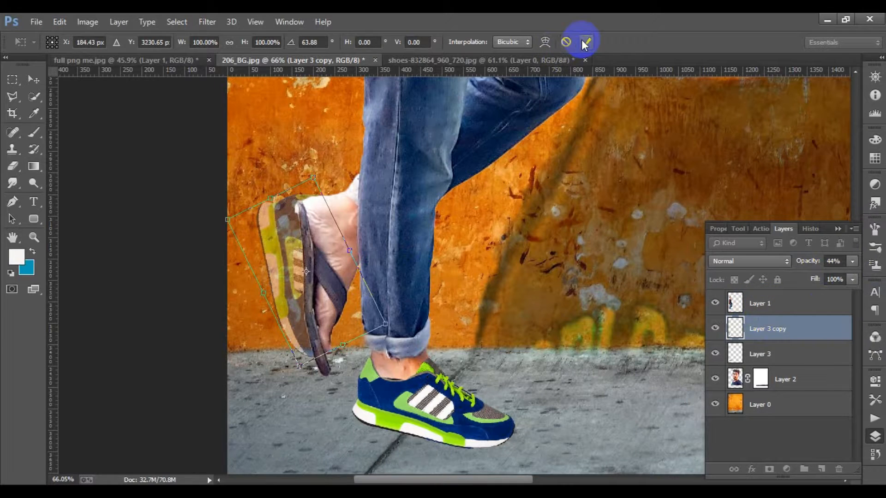
Set Layer 1's opacity to 58% and restore the copied shoe layer's opacity to 100%
click(760, 301)
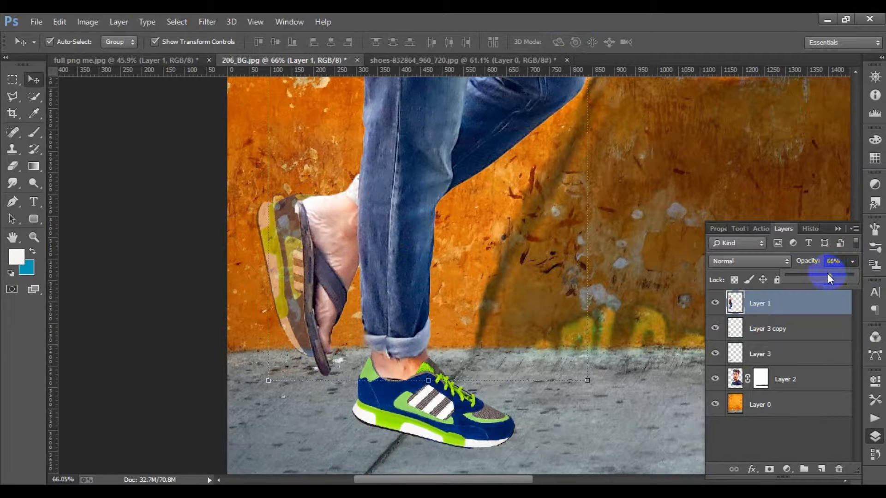
drag(827, 277, 824, 275)
click(775, 335)
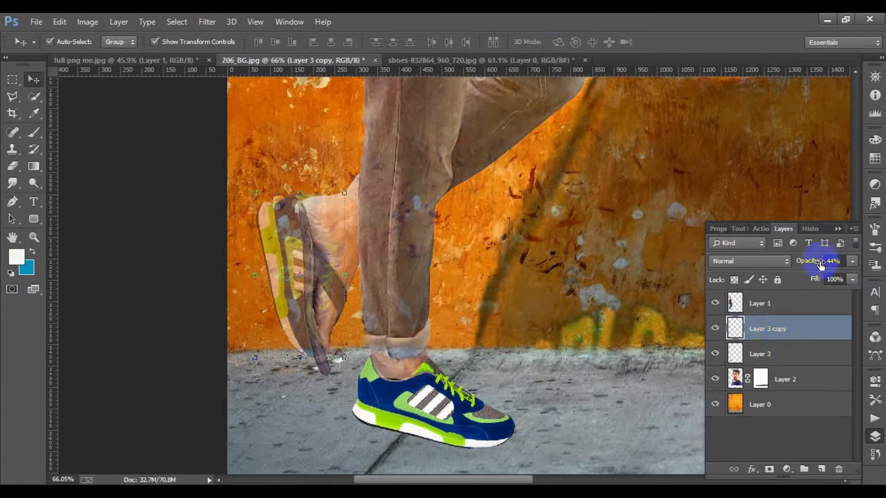
drag(823, 276, 855, 276)
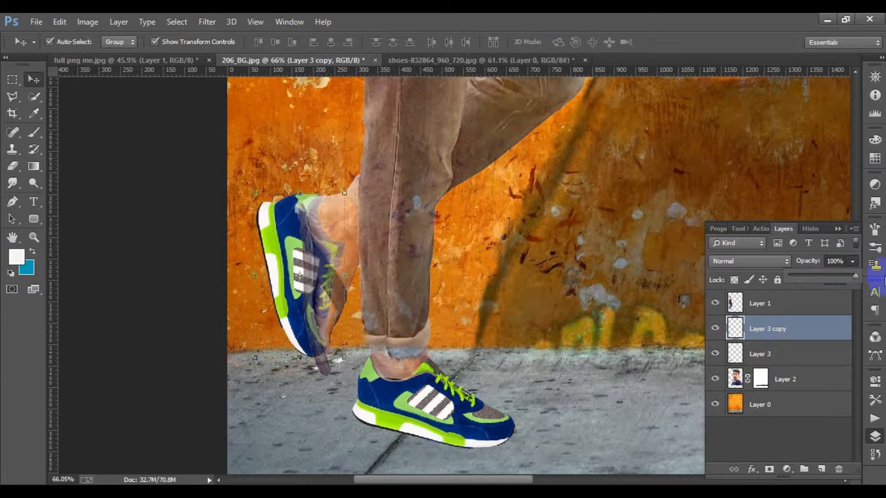
Erase the sandaled foot on Layer 1 where it overlaps the copied shoe, using a 59 px eraser at 100% opacity
scroll(299, 179, up, 5)
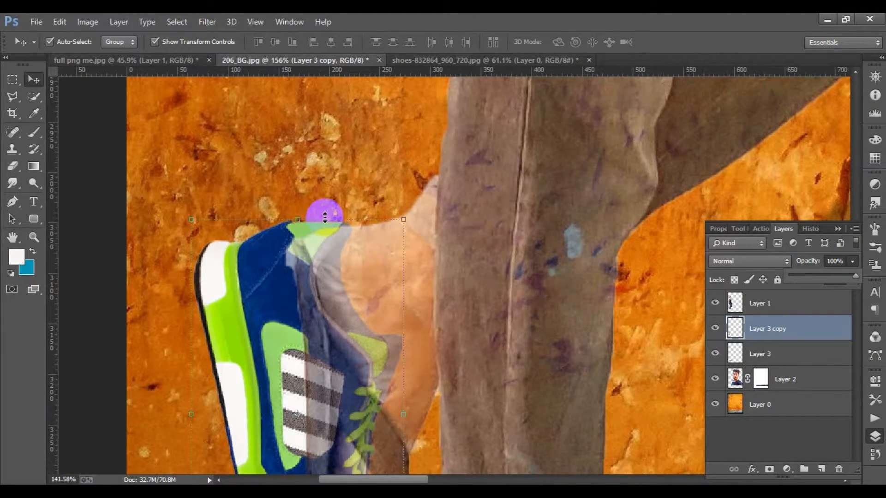
scroll(325, 216, down, 2)
scroll(373, 259, down, 3)
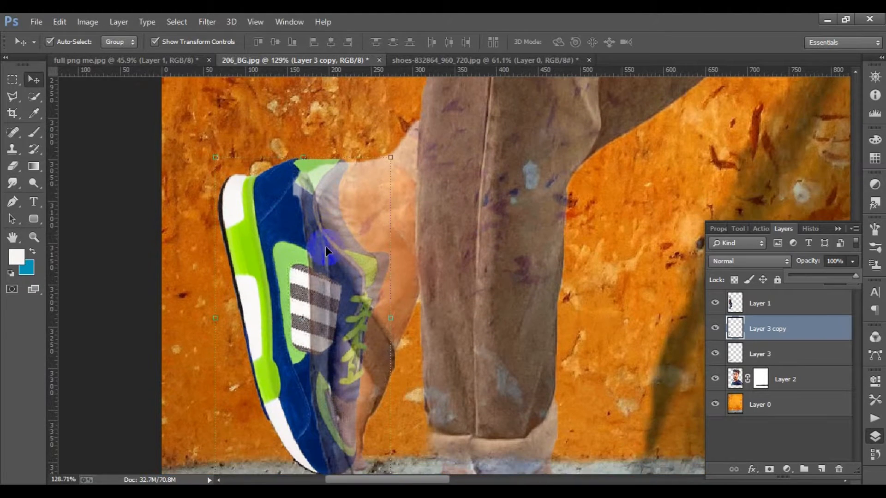
key(alt)
click(311, 238)
click(734, 305)
click(12, 166)
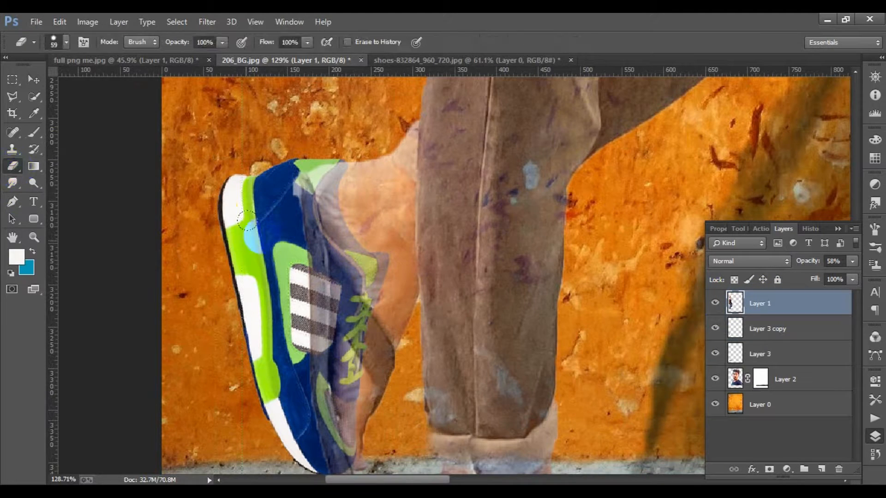
mouse_move(265, 184)
mouse_down()
mouse_move(275, 154)
mouse_move(288, 155)
mouse_move(308, 134)
mouse_move(296, 164)
mouse_move(296, 210)
mouse_move(339, 261)
mouse_move(312, 323)
mouse_move(331, 355)
mouse_move(316, 361)
mouse_move(324, 410)
mouse_move(365, 330)
mouse_move(349, 413)
mouse_move(319, 378)
mouse_move(343, 332)
mouse_move(379, 299)
mouse_move(346, 331)
mouse_up()
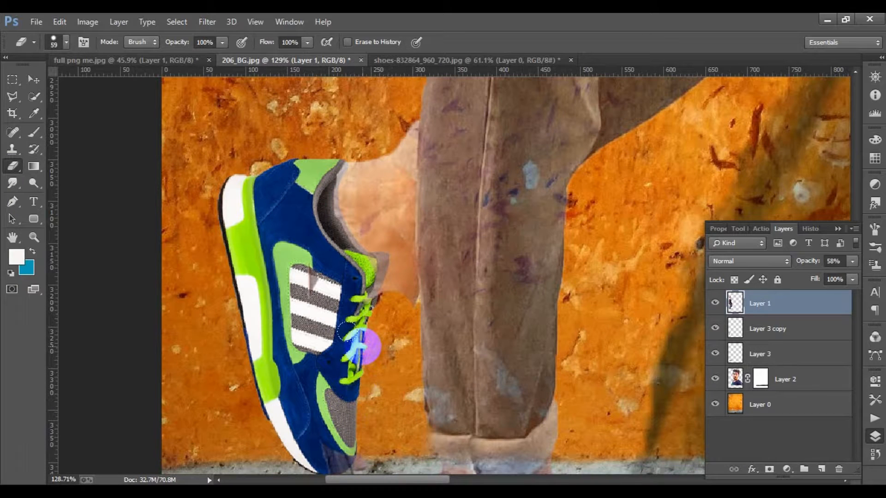
Erase the remaining foot and sandal traces around the raised shoe's laces, collar and toe with a smaller eraser of about 30 px
key(bracketleft)
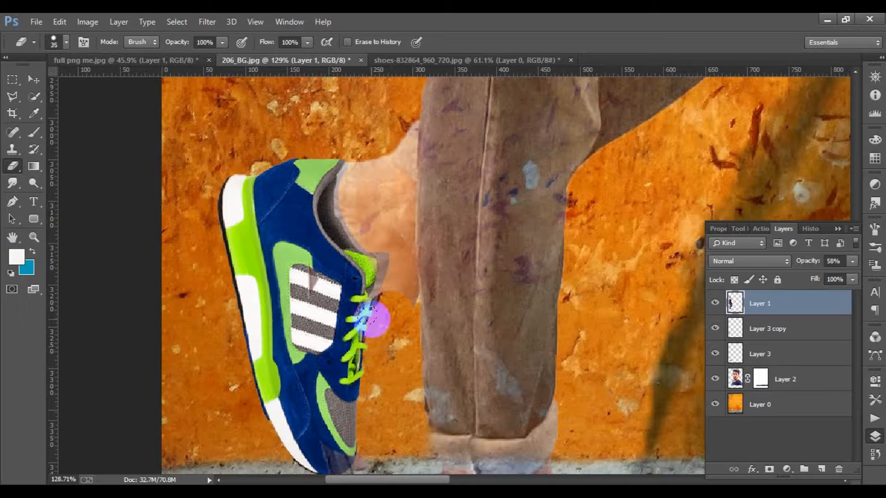
mouse_move(374, 315)
mouse_down()
mouse_move(405, 304)
mouse_move(402, 281)
mouse_move(391, 287)
mouse_move(403, 280)
mouse_move(395, 269)
mouse_move(403, 262)
mouse_move(380, 285)
mouse_move(373, 263)
mouse_move(390, 265)
mouse_move(361, 263)
mouse_move(325, 218)
mouse_up()
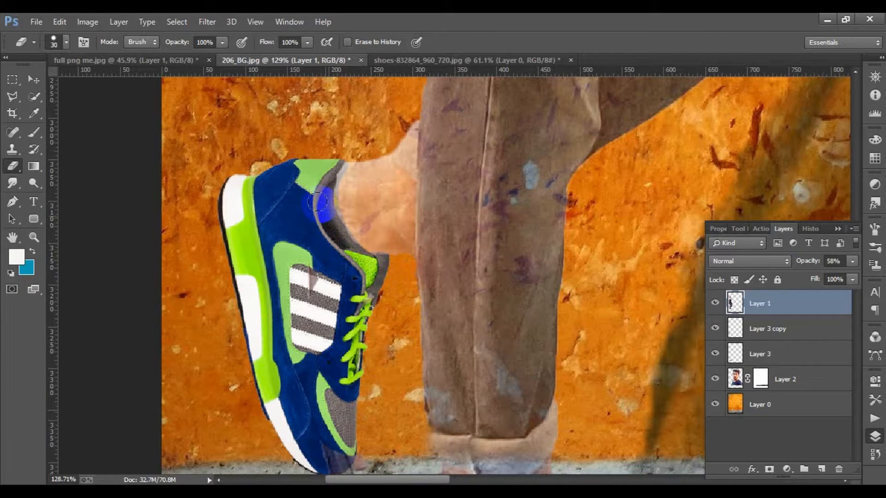
mouse_move(319, 180)
mouse_down()
mouse_move(345, 148)
mouse_move(313, 156)
mouse_move(311, 176)
mouse_move(358, 256)
mouse_up()
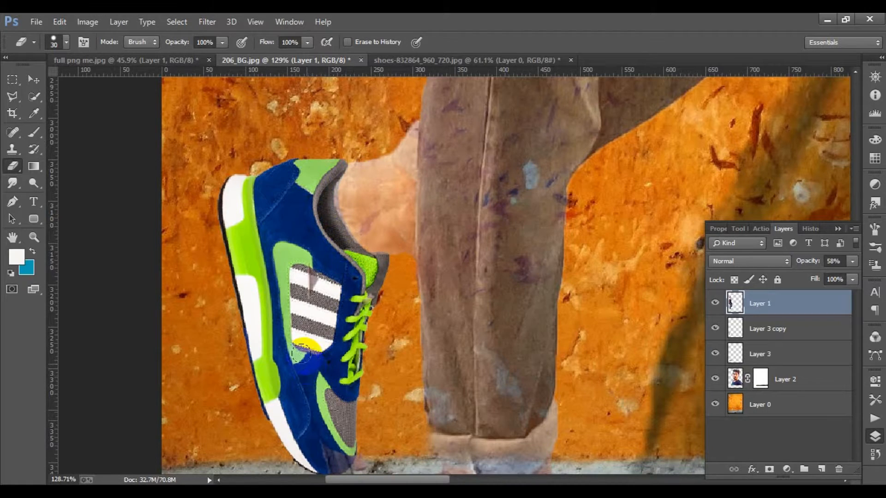
scroll(302, 350, down, 3)
mouse_move(318, 362)
mouse_down()
mouse_move(347, 438)
mouse_move(350, 387)
mouse_move(368, 401)
mouse_move(330, 426)
mouse_move(339, 380)
mouse_up()
mouse_move(352, 305)
mouse_down()
mouse_move(358, 266)
mouse_move(381, 232)
mouse_move(372, 242)
mouse_move(375, 202)
mouse_up()
Restore Layer 1's opacity to 100% and check the whole composition
mouse_move(852, 261)
mouse_down()
mouse_move(829, 273)
mouse_move(881, 274)
mouse_up()
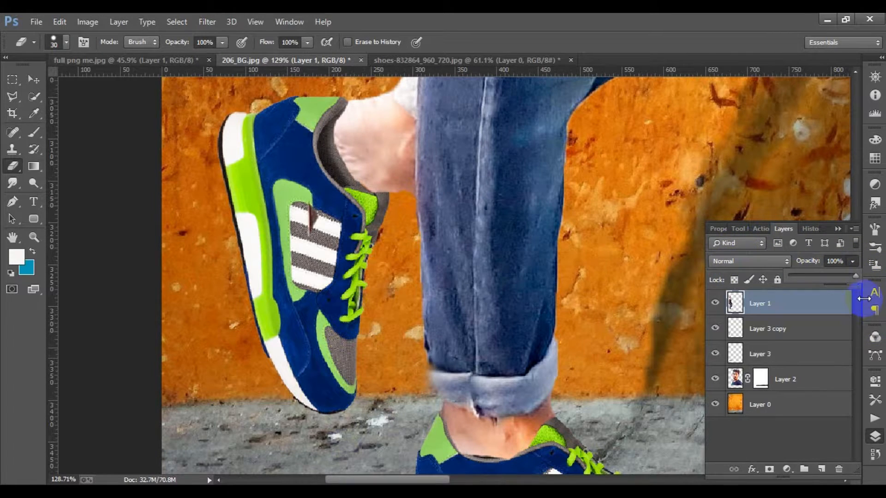
click(817, 302)
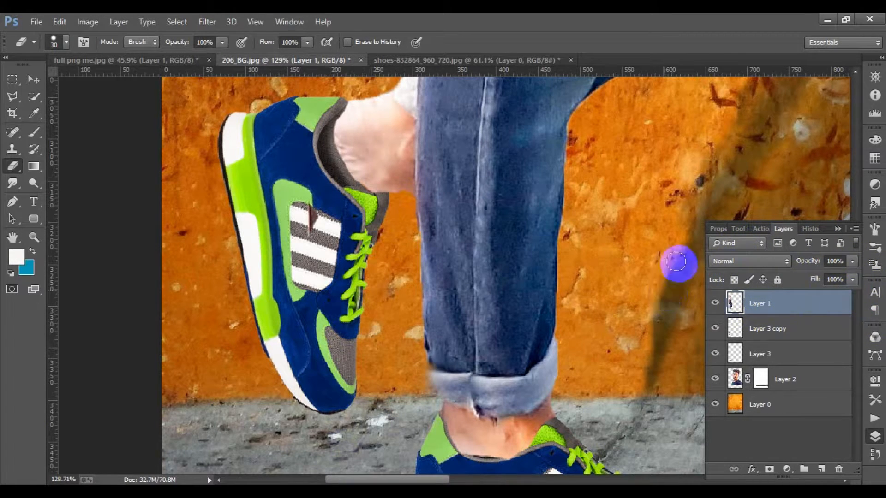
scroll(448, 339, down, 6)
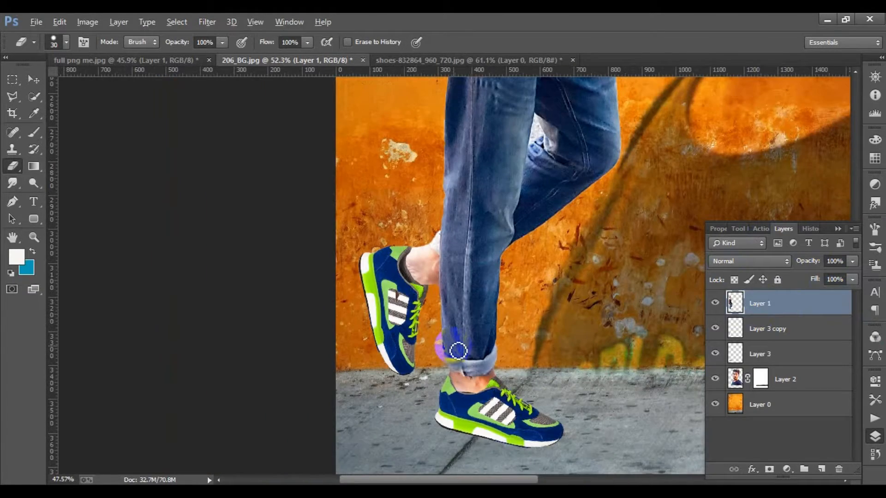
scroll(491, 328, down, 2)
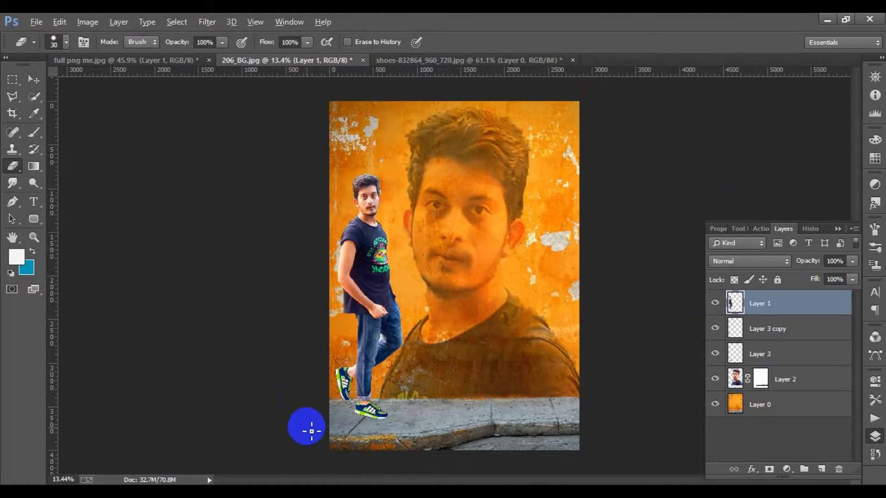
Move the Layer 3 copy shoe above Layer 1 in the layer order
scroll(306, 427, up, 5)
scroll(364, 334, up, 4)
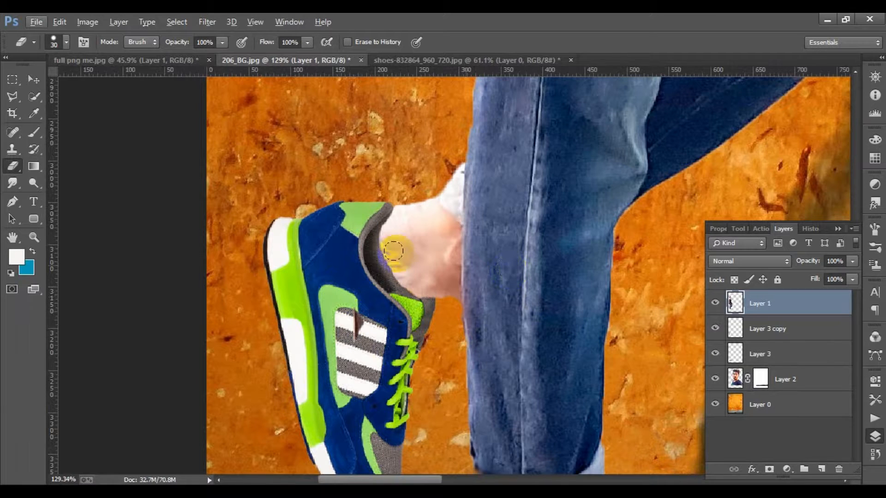
click(759, 338)
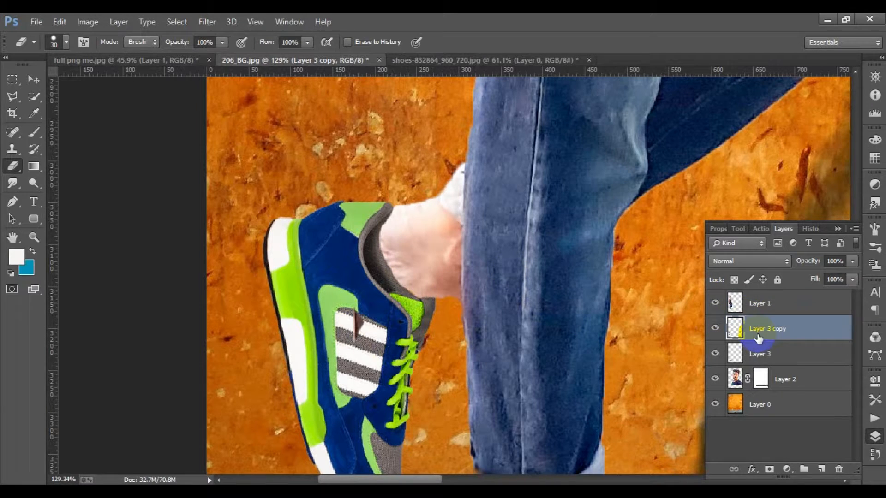
drag(757, 331, 756, 288)
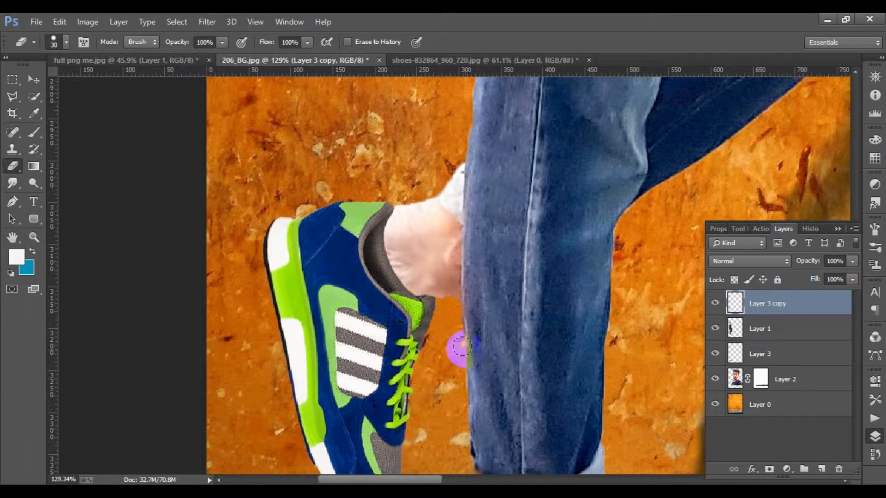
Smudge the raised foot's ankle edges on Layer 1 with a 34 px Smudge brush at 25% strength
right_click(14, 194)
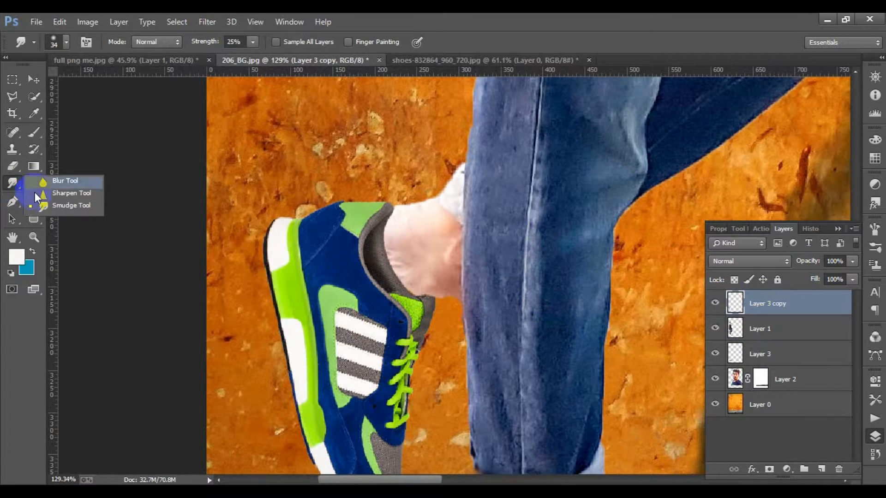
click(46, 208)
key(alt+bracketleft)
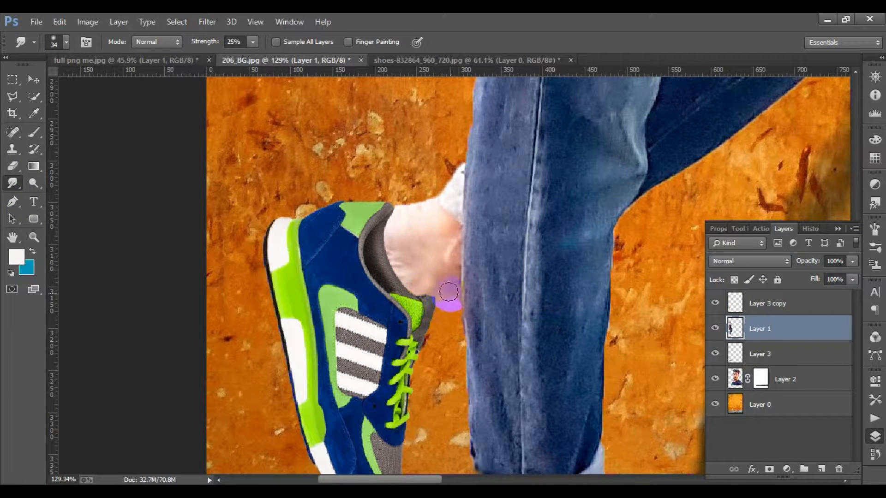
mouse_move(456, 305)
mouse_down()
mouse_move(444, 290)
mouse_move(432, 326)
mouse_move(455, 300)
mouse_move(460, 317)
mouse_move(459, 293)
mouse_move(445, 322)
mouse_move(446, 299)
mouse_move(449, 314)
mouse_move(459, 291)
mouse_move(449, 317)
mouse_move(444, 299)
mouse_move(440, 315)
mouse_move(437, 297)
mouse_move(443, 321)
mouse_move(446, 294)
mouse_move(452, 303)
mouse_move(458, 289)
mouse_move(448, 311)
mouse_move(384, 186)
mouse_move(401, 193)
mouse_up()
scroll(372, 220, up, 1)
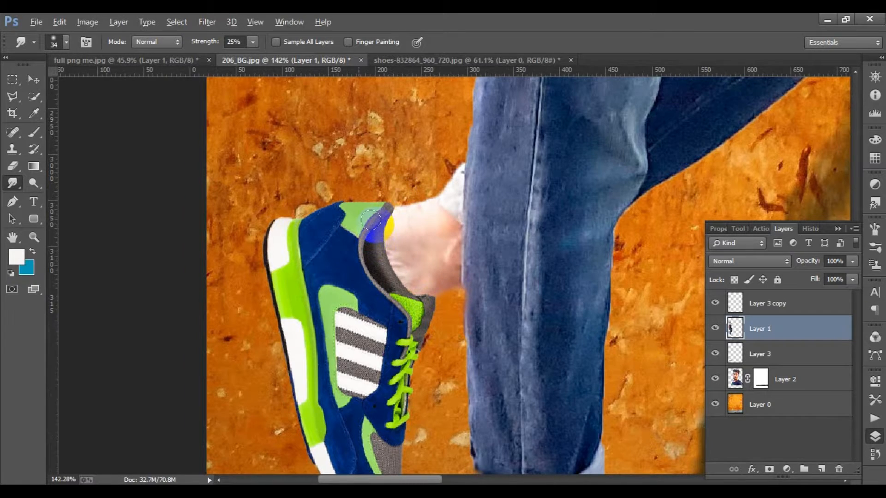
scroll(371, 221, up, 3)
drag(399, 232, 397, 264)
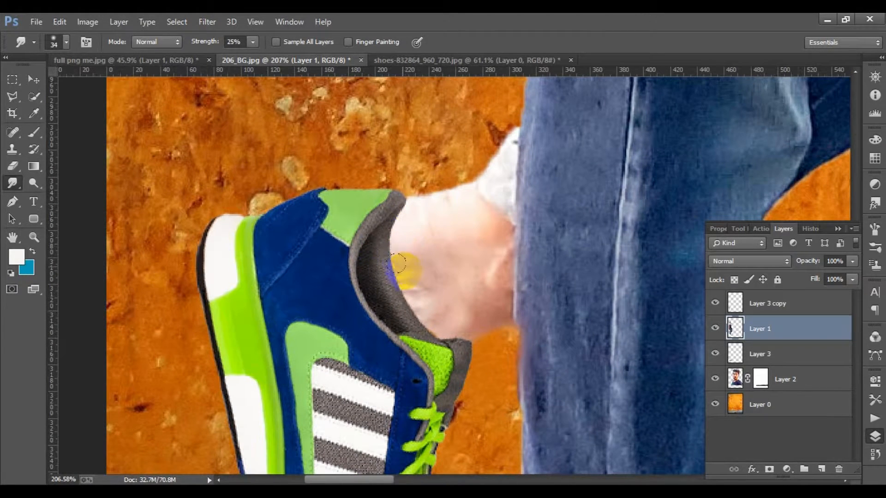
Set the Smudge brush to 24 px and blend the ankle skin along the inside of the raised shoe's collar
right_click(434, 268)
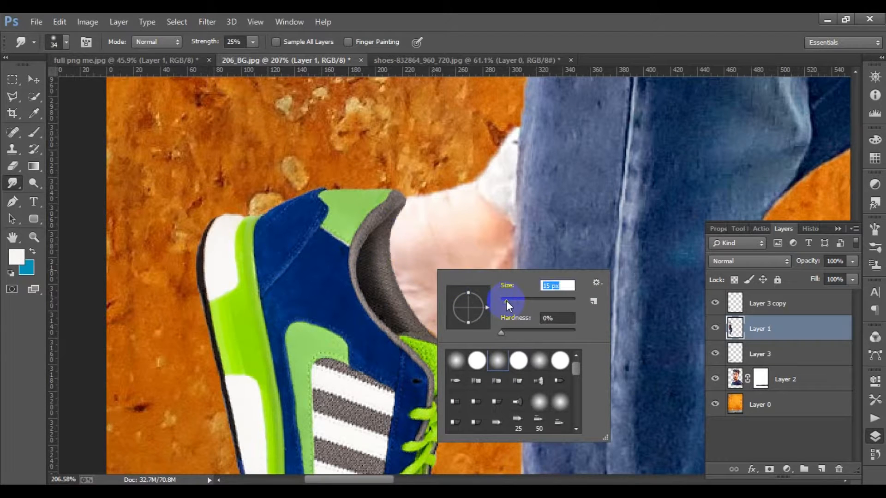
click(406, 269)
right_click(429, 270)
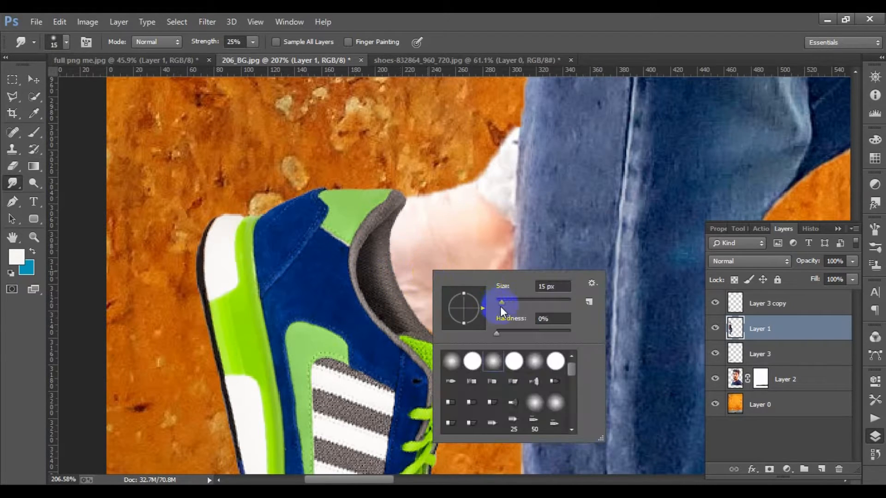
click(407, 269)
drag(409, 277, 420, 306)
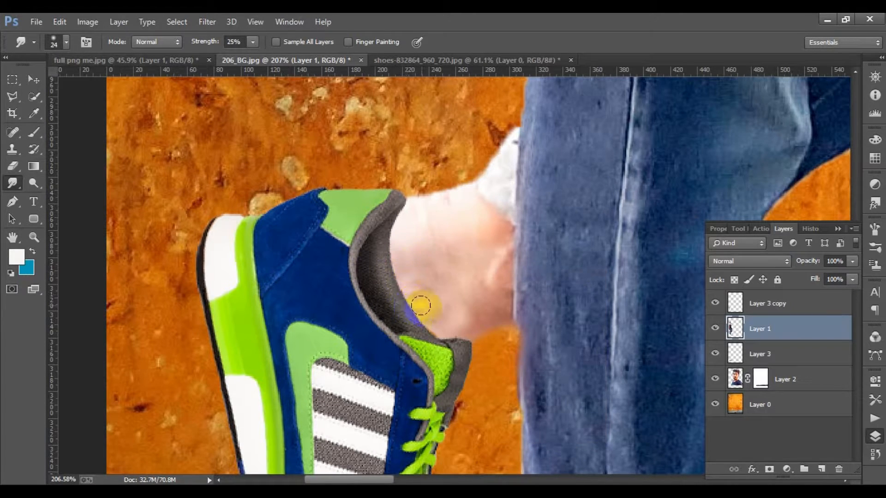
mouse_move(414, 233)
mouse_down()
mouse_move(405, 173)
mouse_move(416, 190)
mouse_up()
Open the Camera Raw Filter on Layer 1, apply the automatic tone adjustment and zoom the preview to the man's face at 50%
scroll(354, 286, down, 3)
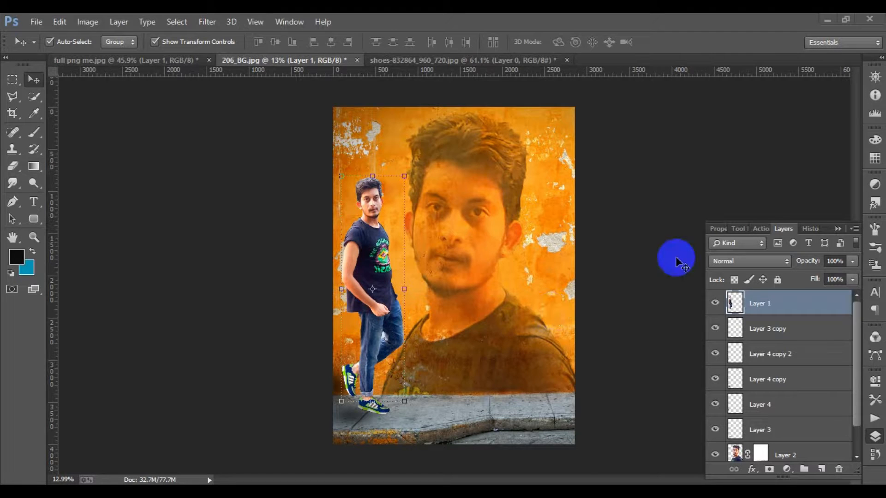
scroll(276, 401, up, 3)
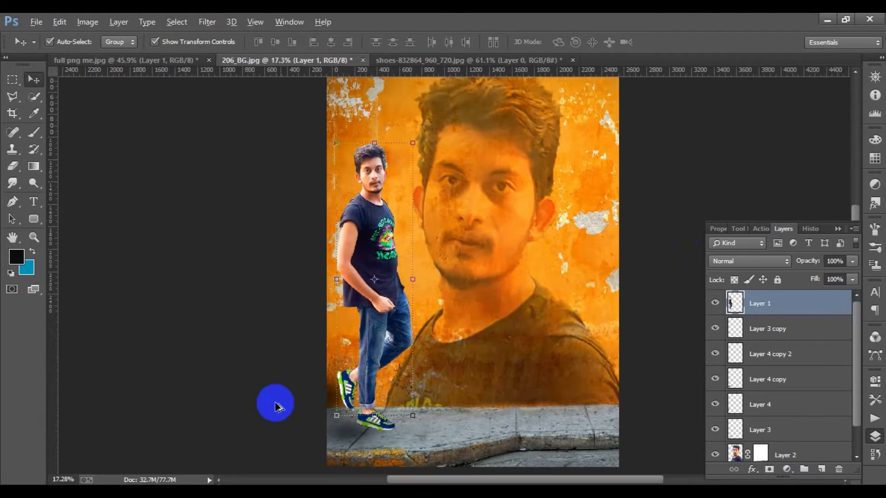
scroll(391, 151, up, 1)
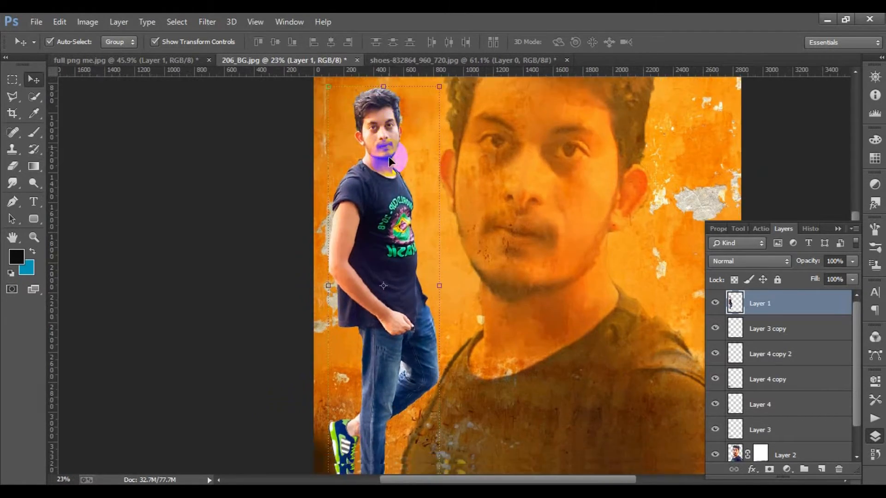
scroll(391, 151, up, 1)
scroll(383, 188, down, 2)
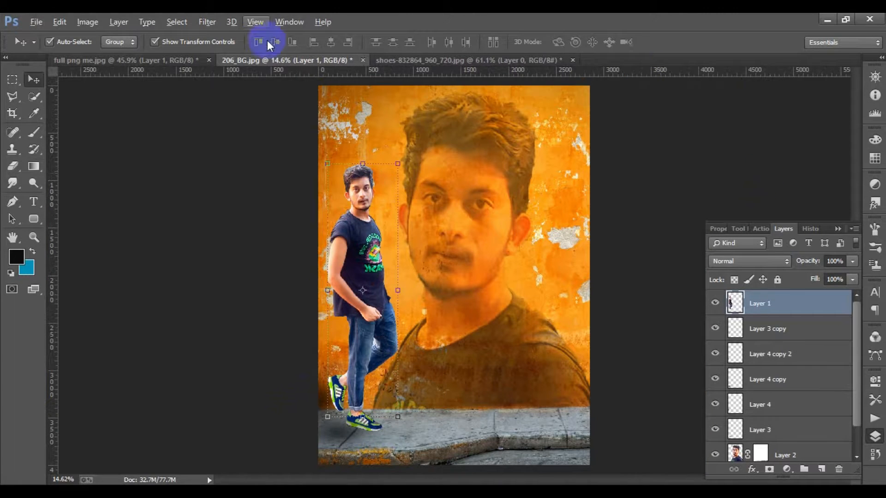
click(207, 22)
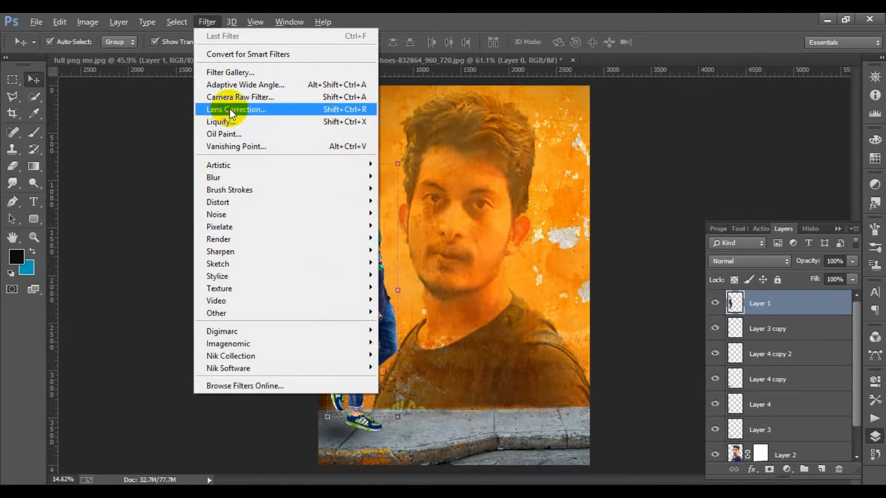
click(550, 298)
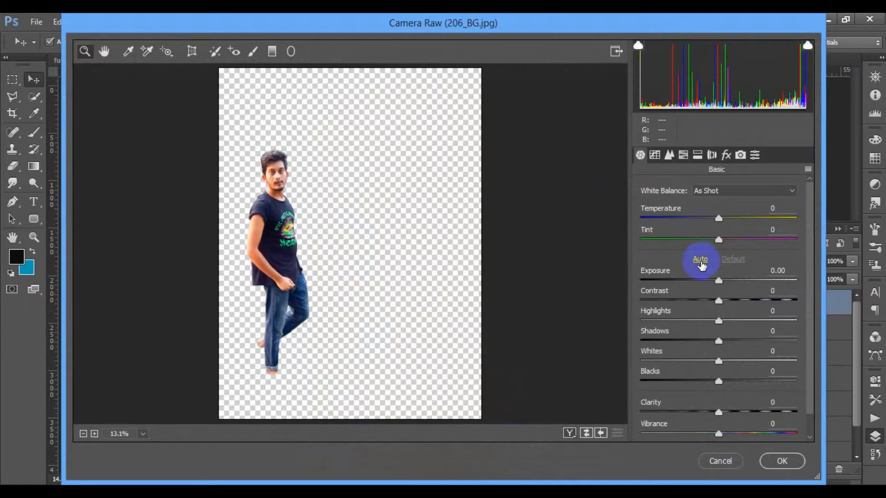
click(700, 259)
click(231, 209)
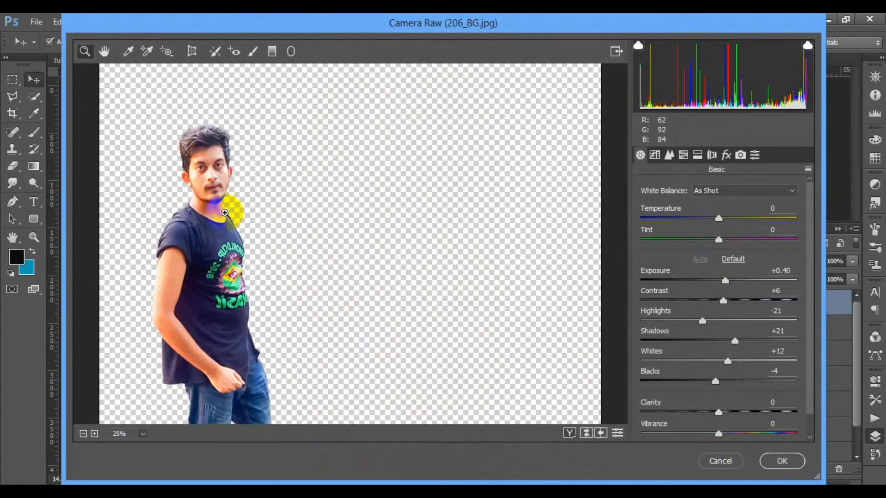
click(198, 219)
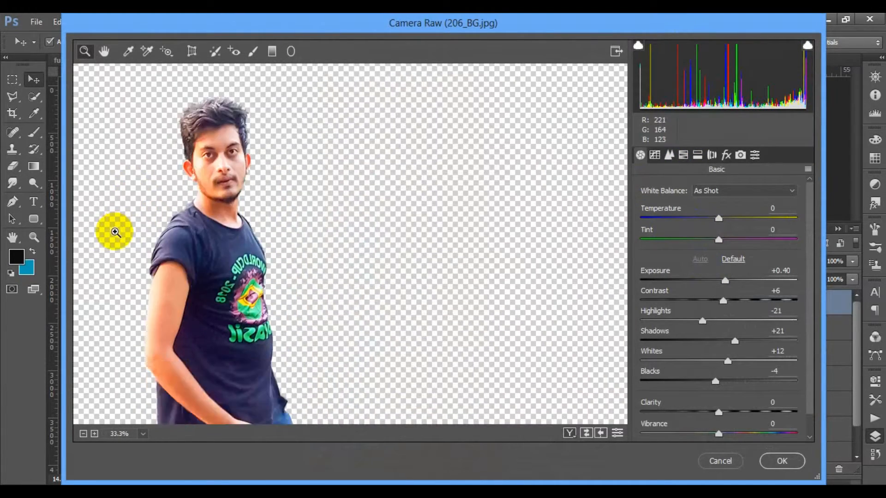
click(136, 216)
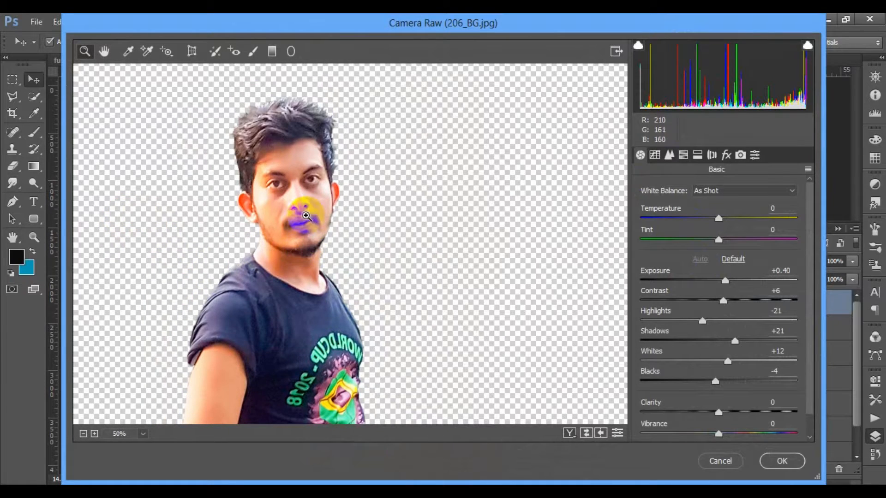
Set Exposure to +0.05, Highlights to +33, Vibrance to +28 and Shadows to -58 for the man's cutout
drag(720, 285, 744, 300)
scroll(720, 305, down, 1)
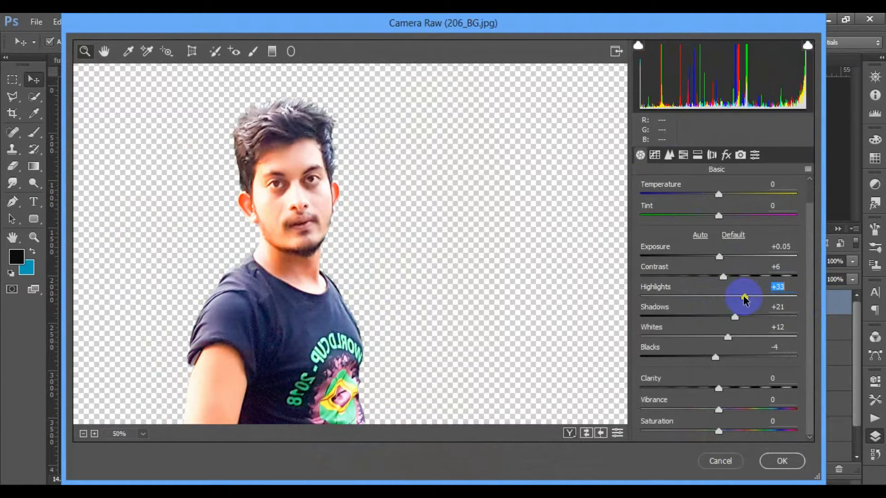
drag(718, 410, 739, 409)
click(735, 318)
drag(735, 318, 672, 317)
Set Blacks to +75, Clarity to -10 and Saturation to -11, apply the filter, and deselect the layer
click(711, 359)
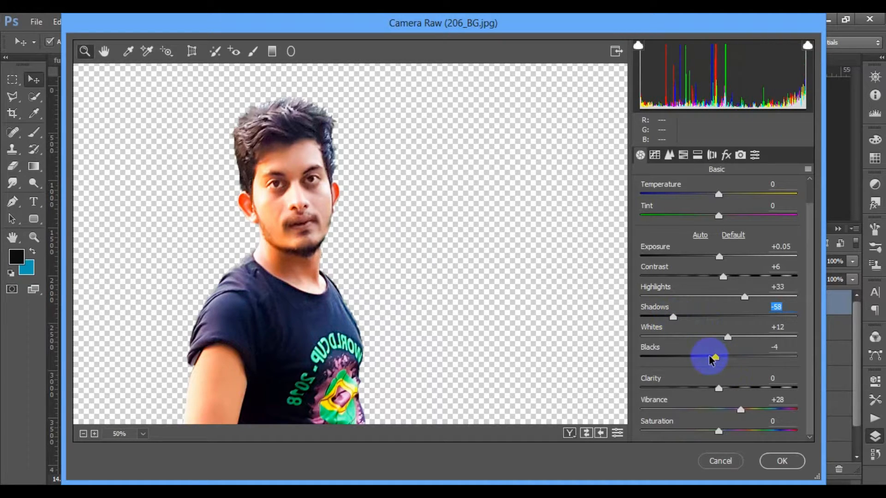
drag(713, 359, 777, 357)
mouse_move(722, 391)
mouse_down()
mouse_move(774, 387)
mouse_move(702, 393)
mouse_move(713, 390)
mouse_up()
mouse_move(719, 432)
mouse_down()
mouse_move(731, 433)
mouse_move(710, 434)
mouse_up()
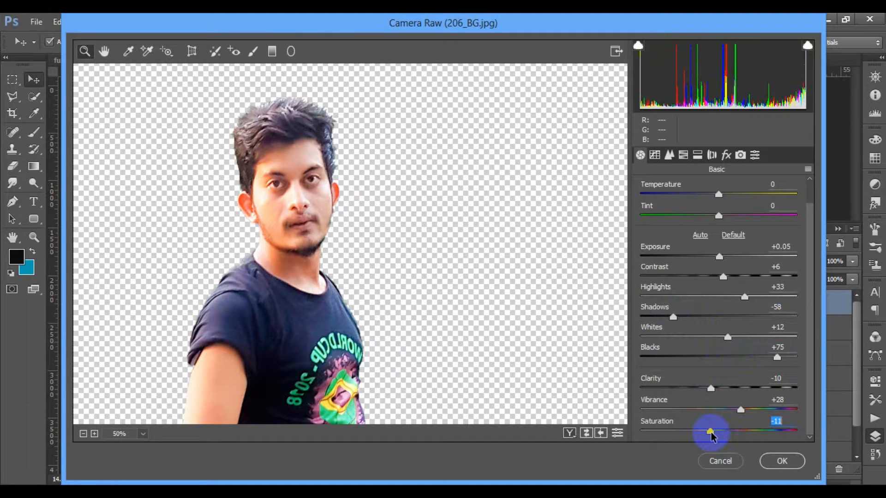
click(777, 460)
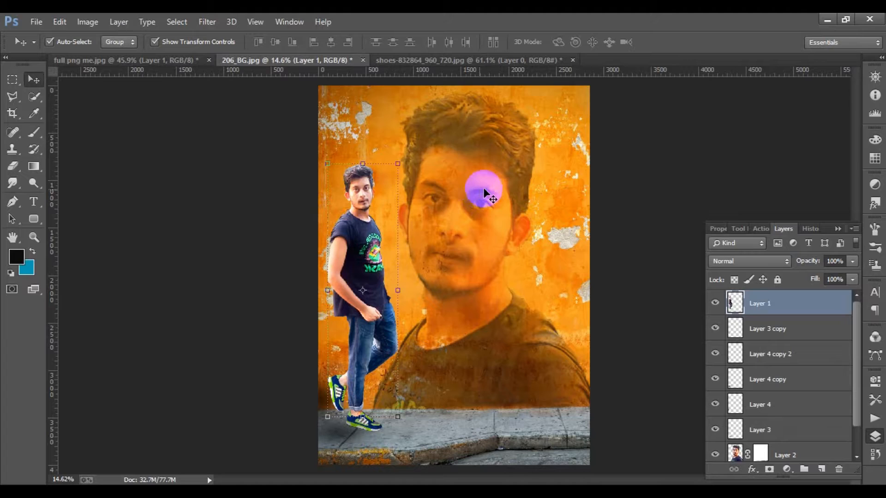
click(627, 174)
scroll(352, 421, up, 5)
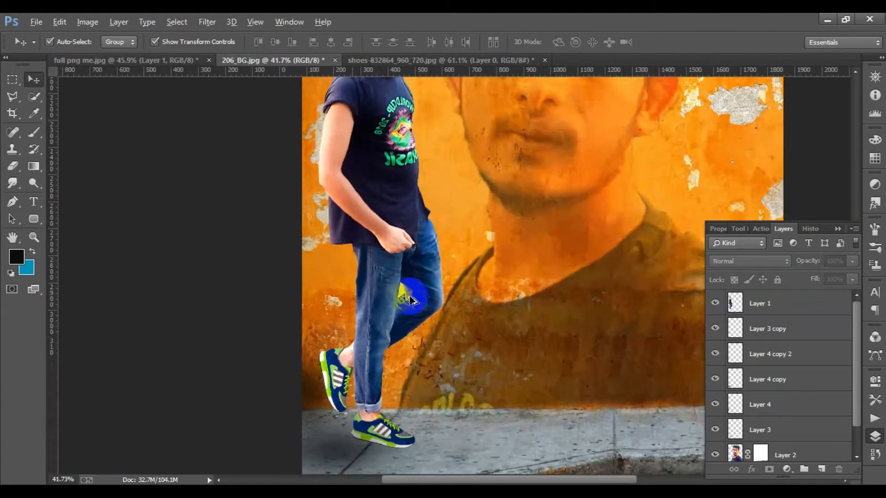
With the Pen tool, outline the white background patch showing between the man's legs, with Layer 1 as the active layer
scroll(466, 235, up, 5)
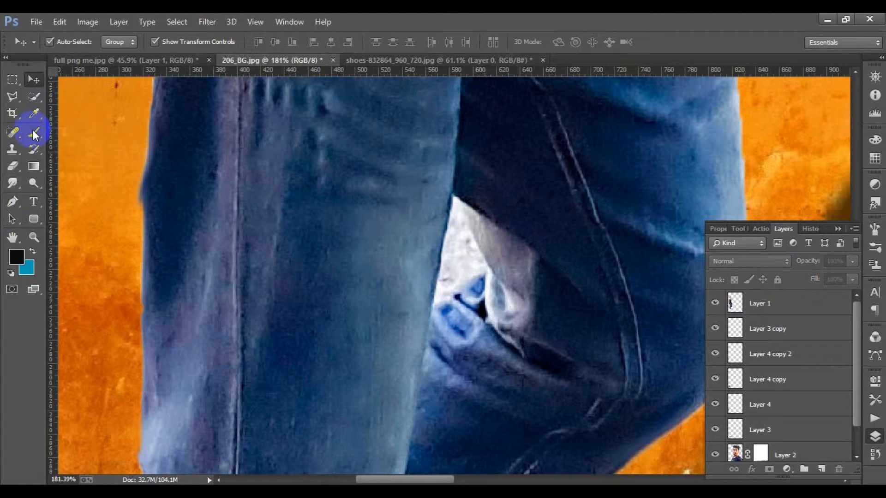
click(12, 203)
click(455, 222)
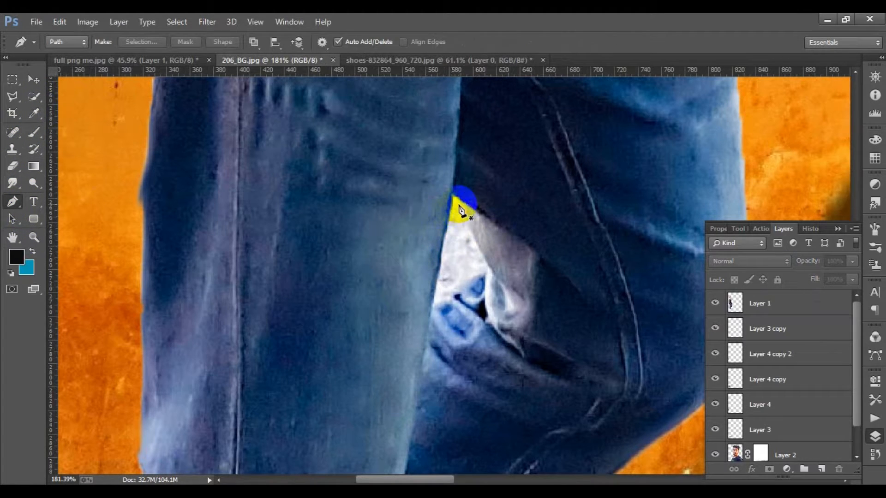
click(486, 264)
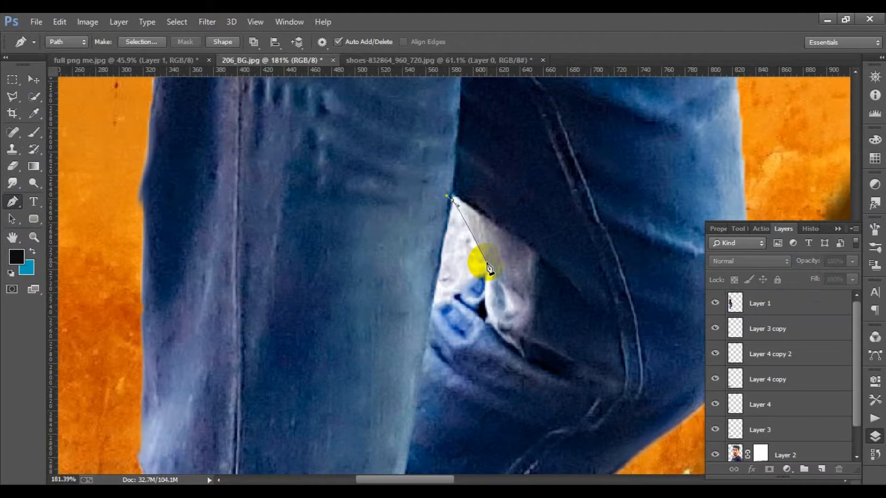
click(465, 225)
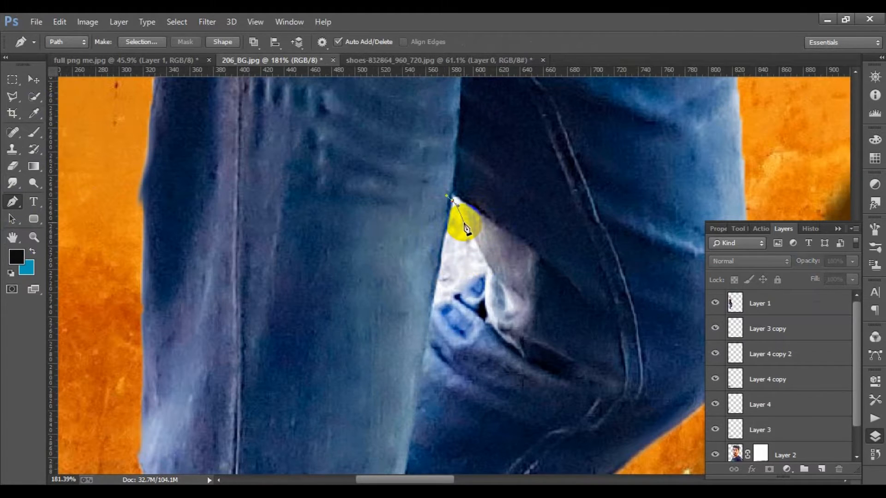
click(742, 302)
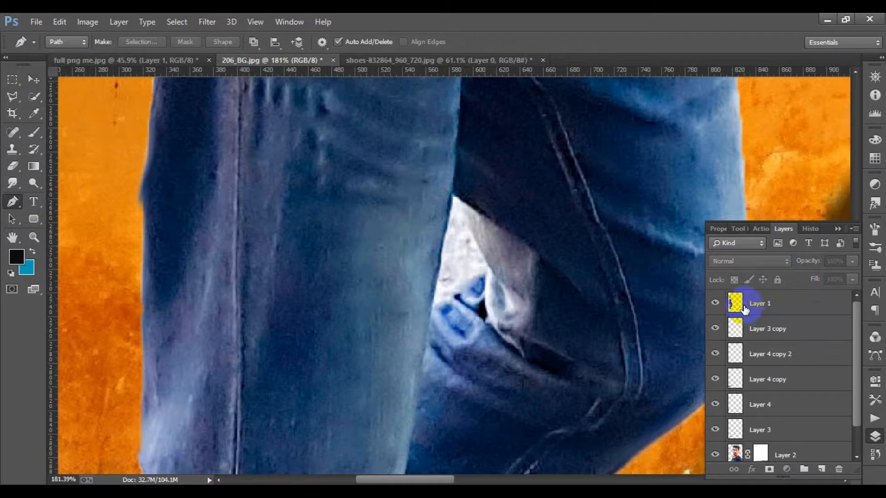
click(457, 206)
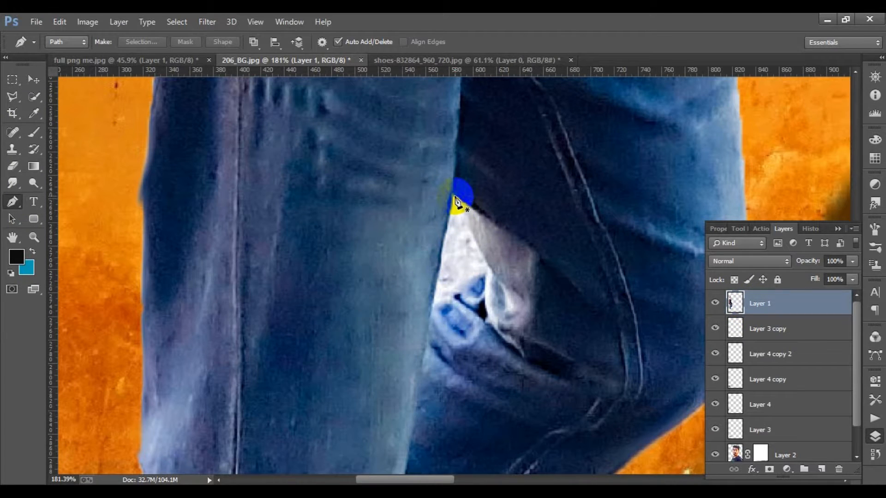
click(488, 272)
click(442, 298)
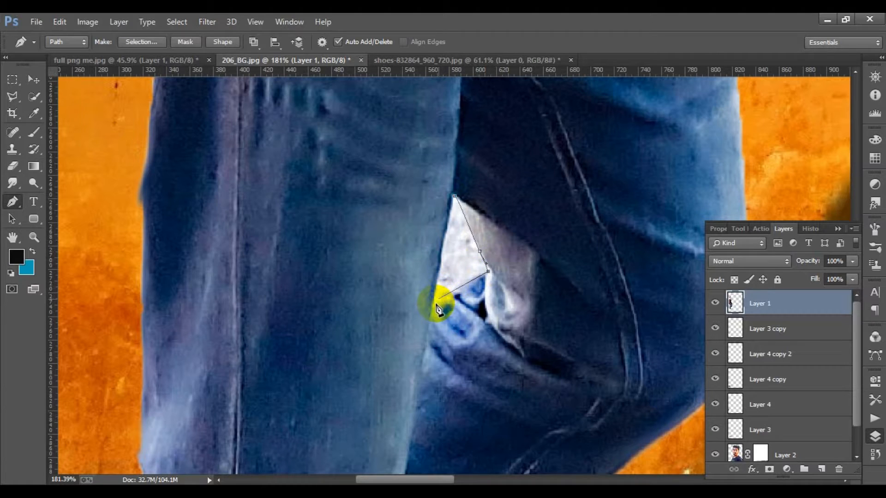
click(455, 201)
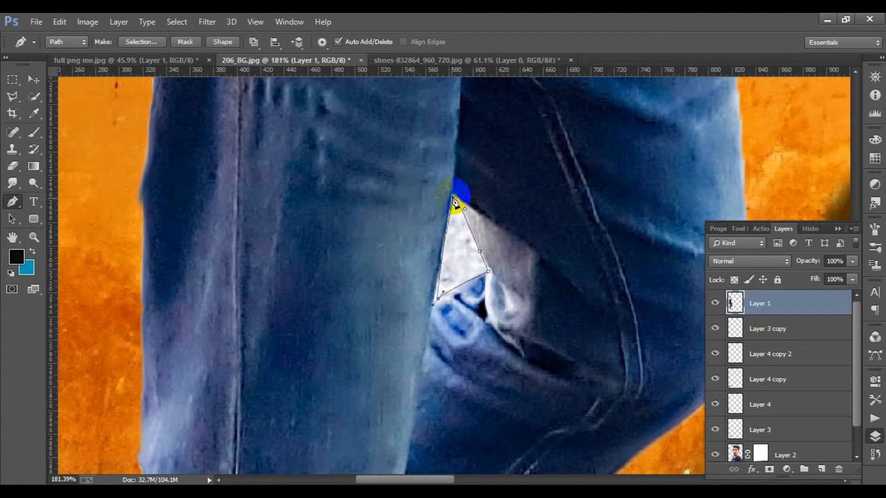
Fit the path's closing edge to the front leg and delete the enclosed white background from Layer 1
drag(456, 194, 461, 181)
drag(459, 147, 475, 98)
alt+click(455, 194)
click(476, 91)
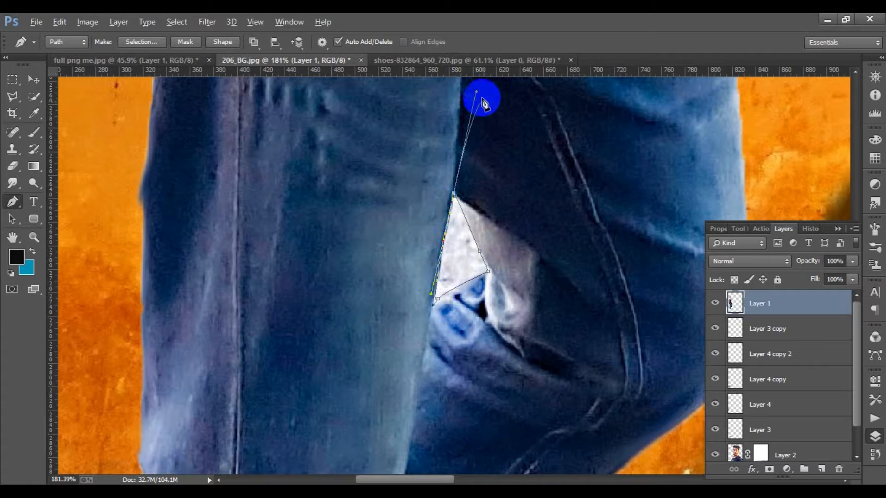
drag(476, 94, 455, 197)
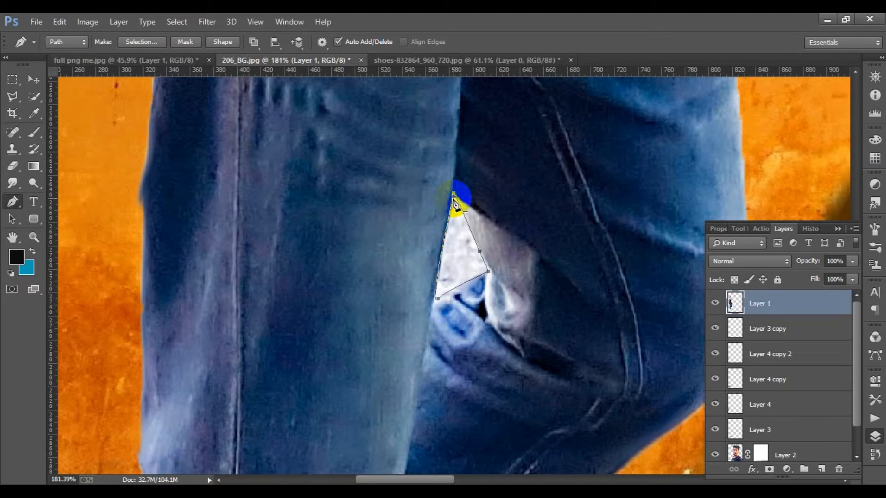
key(ctrl+Return)
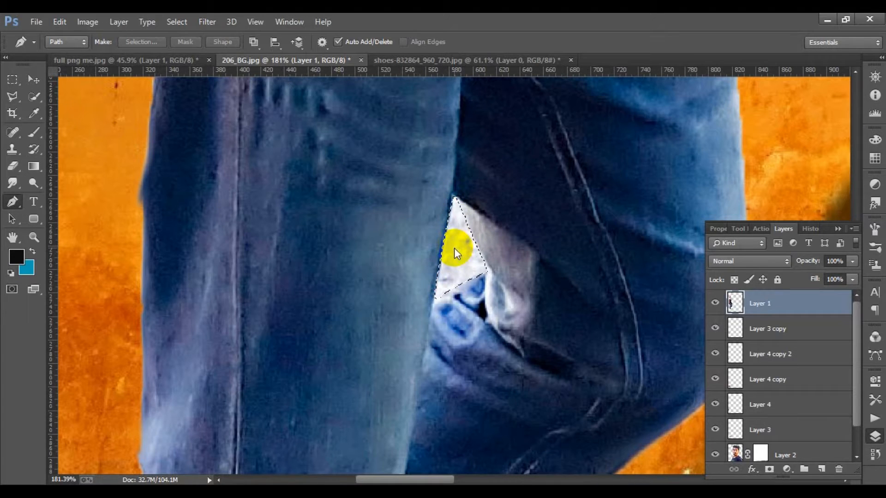
key(Delete)
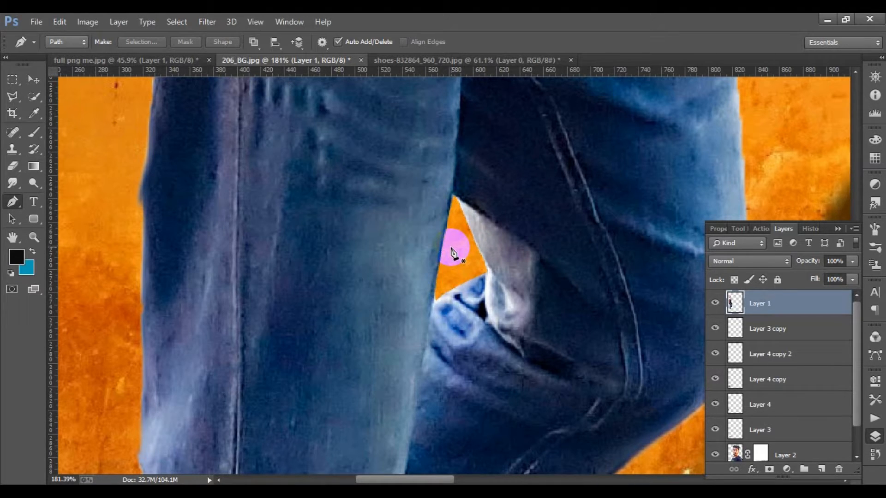
Merge all visible layers of the composite into a single layer
scroll(452, 253, down, 6)
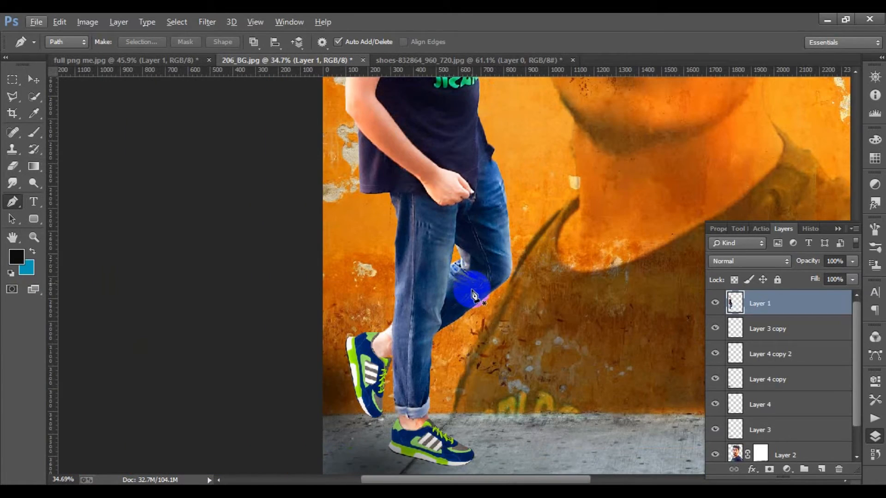
scroll(473, 295, down, 1)
scroll(474, 296, down, 8)
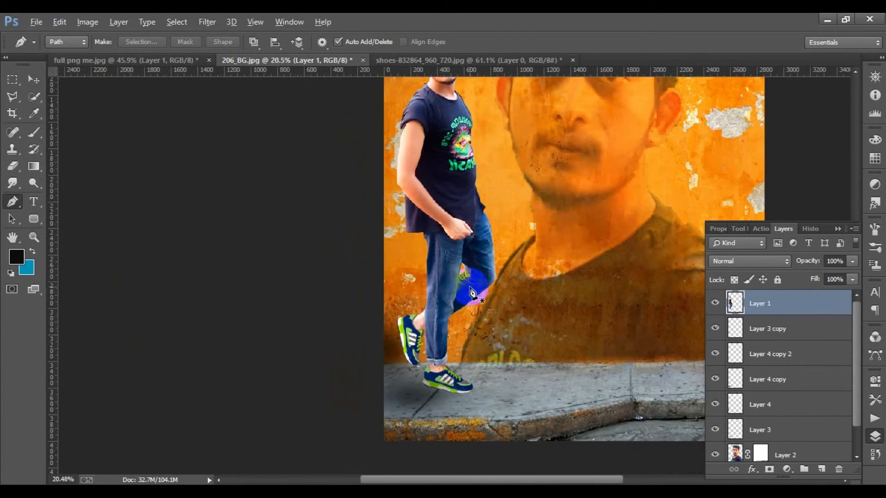
scroll(467, 285, down, 2)
drag(616, 198, 595, 163)
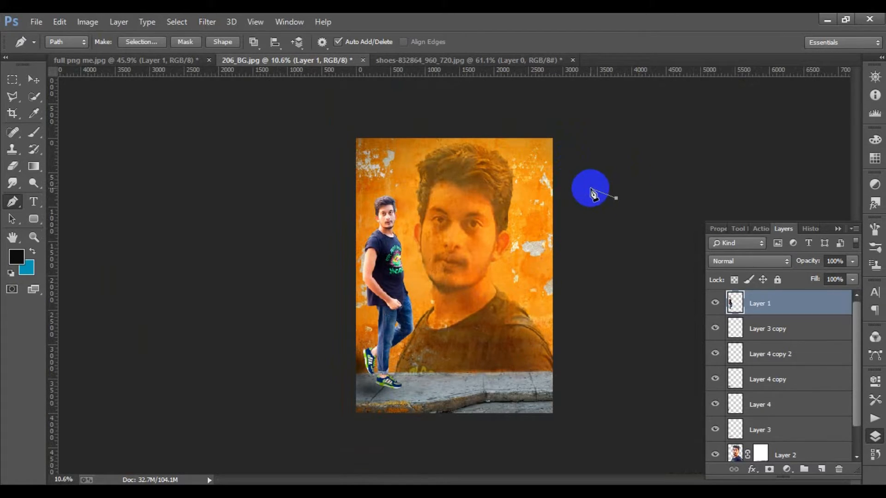
click(33, 79)
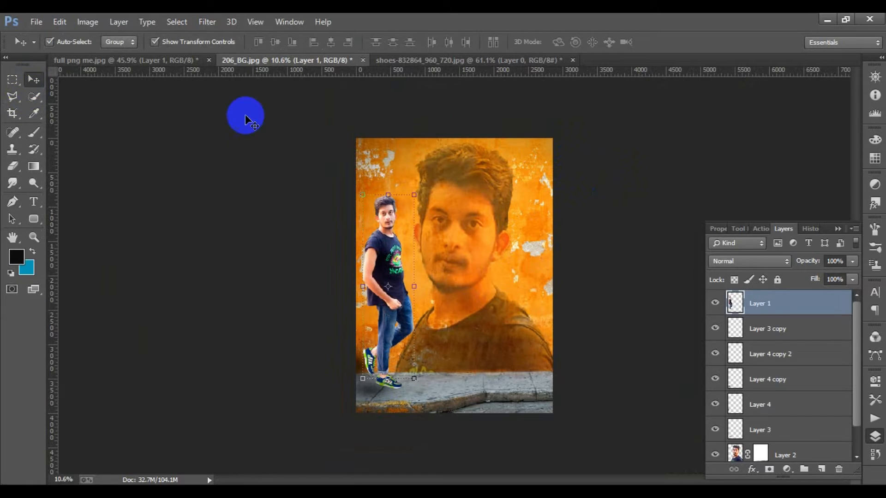
click(794, 333)
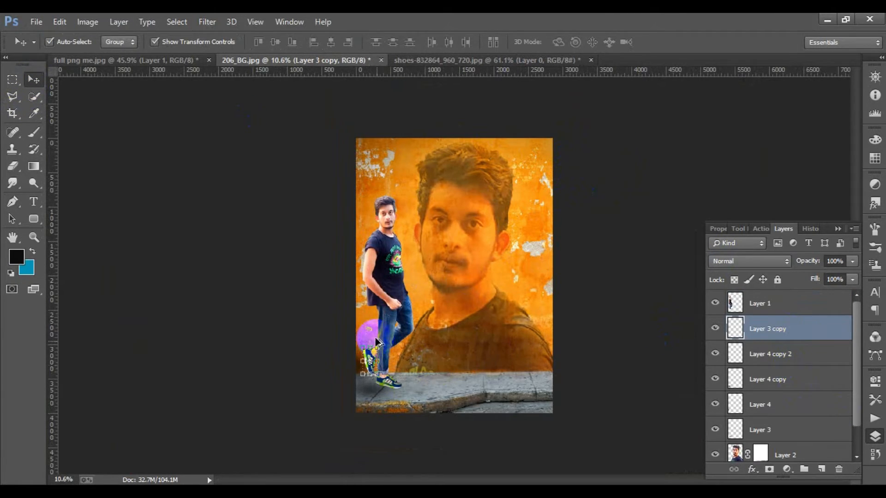
scroll(376, 342, up, 4)
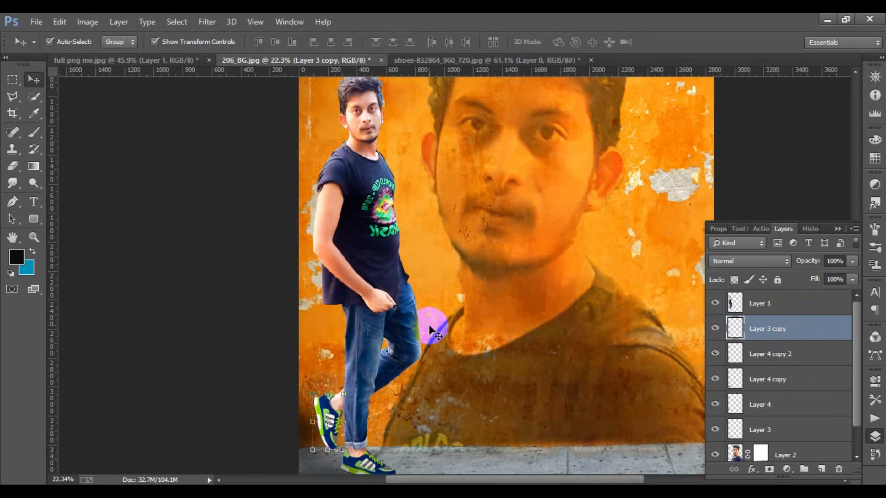
scroll(429, 325, down, 3)
right_click(768, 354)
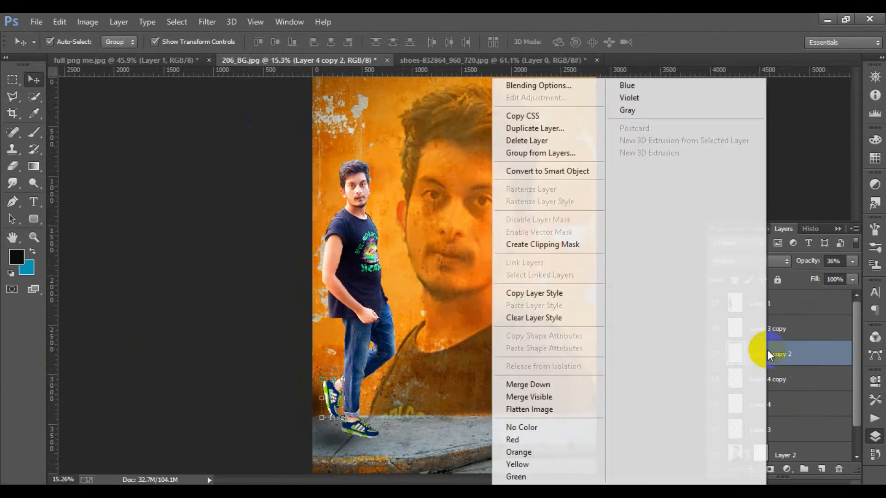
click(536, 396)
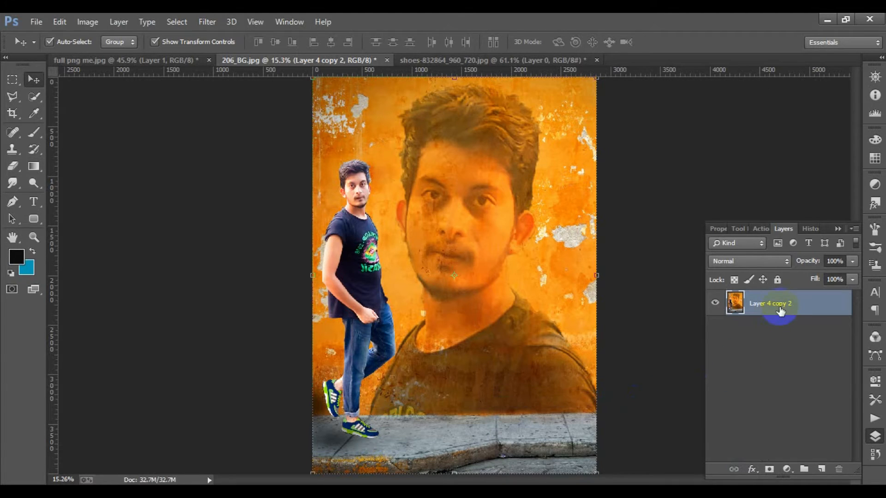
Open the Camera Raw Filter on the merged layer and set Exposure to +0.35, Vibrance to +23 and Saturation to +5
click(207, 23)
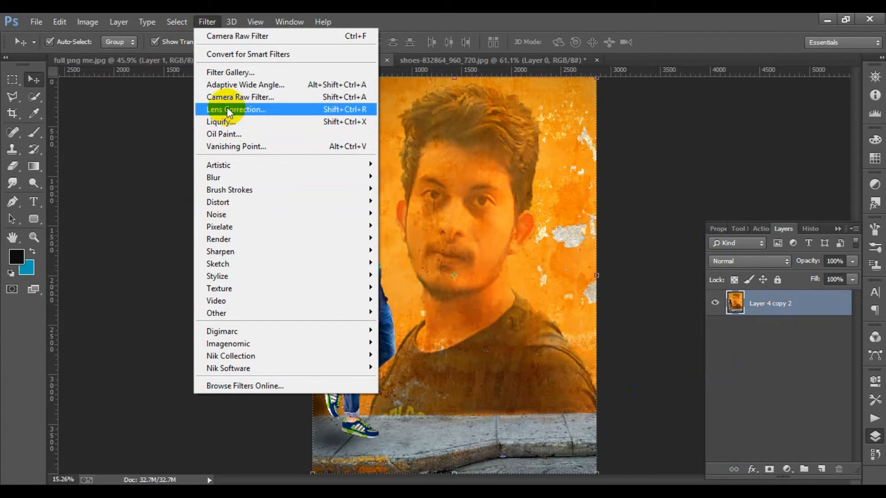
click(464, 324)
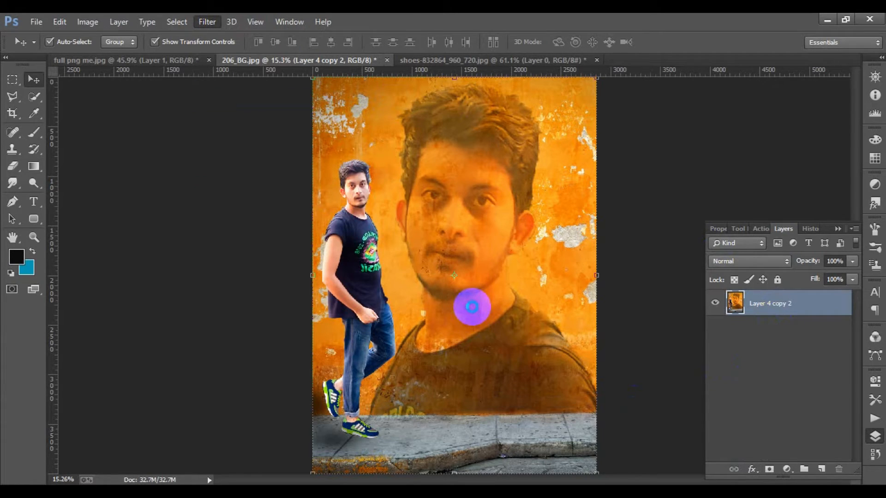
key(ctrl+shift+a)
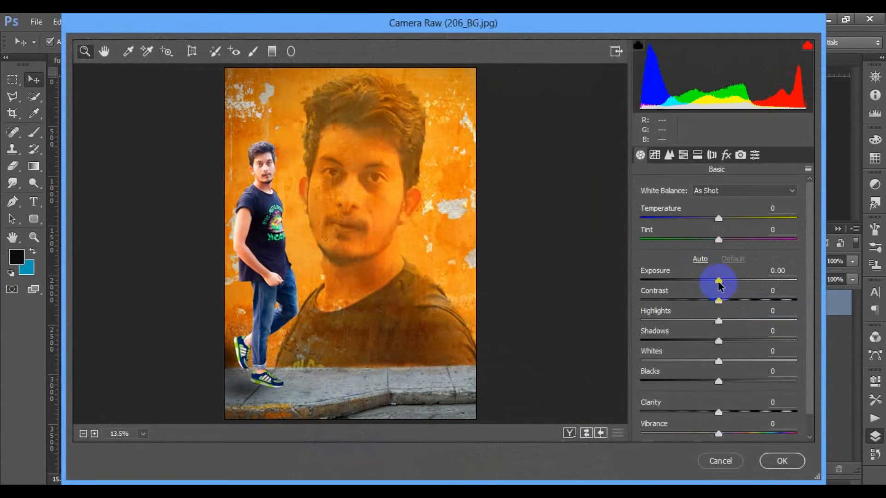
drag(719, 284, 724, 282)
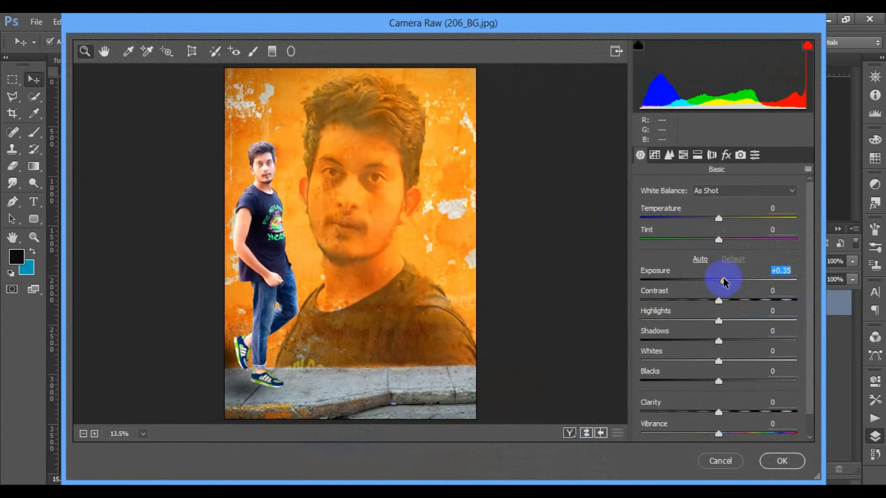
scroll(723, 295, down, 1)
drag(717, 409, 722, 430)
click(719, 431)
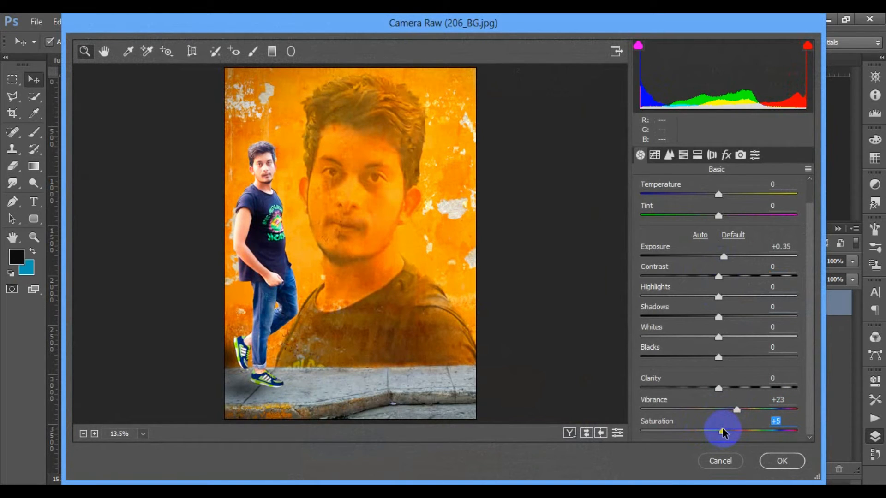
Set Clarity to +17, Blacks to -35 and Highlights to about -18, lower Exposure slightly, and apply the filter
drag(722, 388, 735, 417)
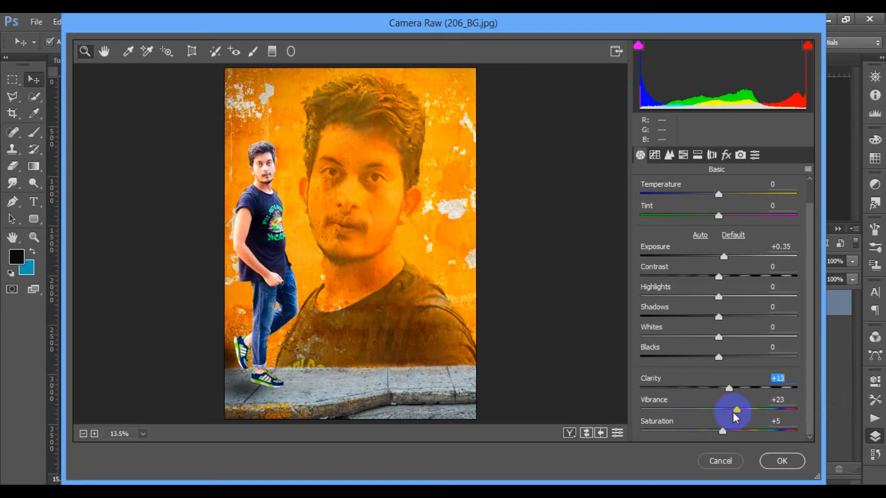
mouse_move(729, 389)
mouse_down()
mouse_move(709, 391)
mouse_move(799, 397)
mouse_move(733, 391)
mouse_up()
drag(718, 357, 690, 366)
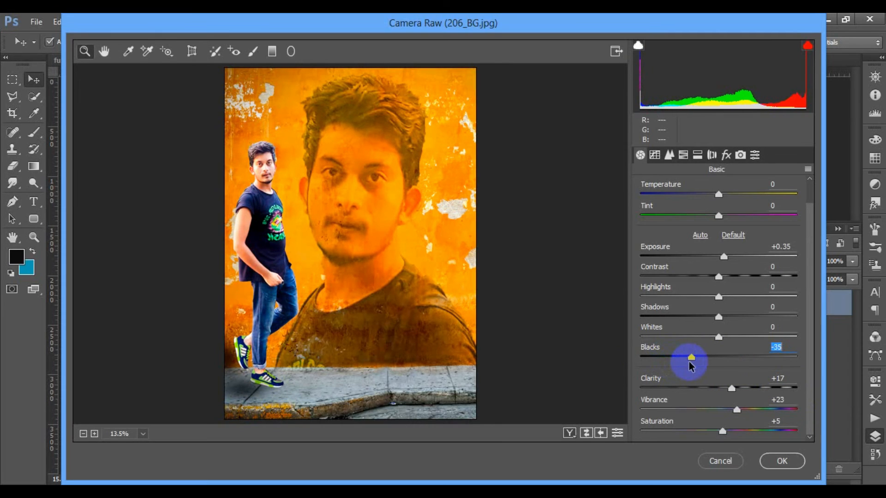
mouse_move(718, 297)
mouse_down()
mouse_move(760, 301)
mouse_move(648, 296)
mouse_move(813, 315)
mouse_move(751, 301)
mouse_move(708, 308)
mouse_up()
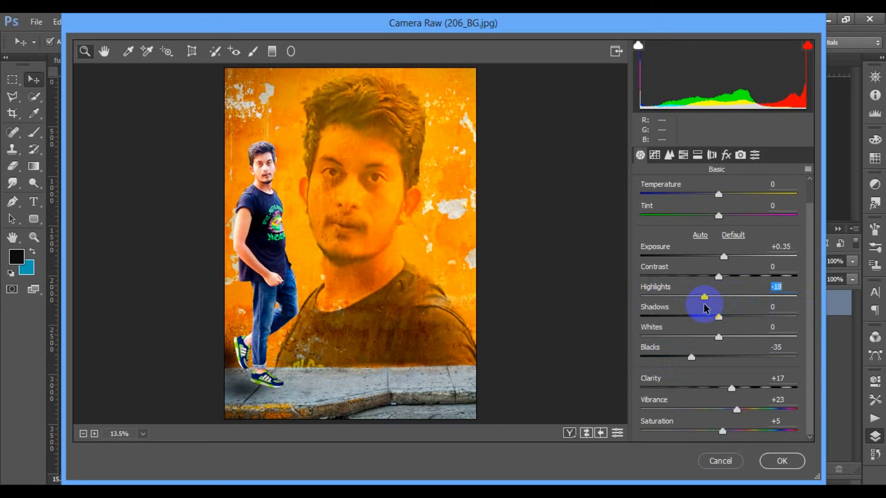
drag(726, 259, 722, 257)
click(779, 461)
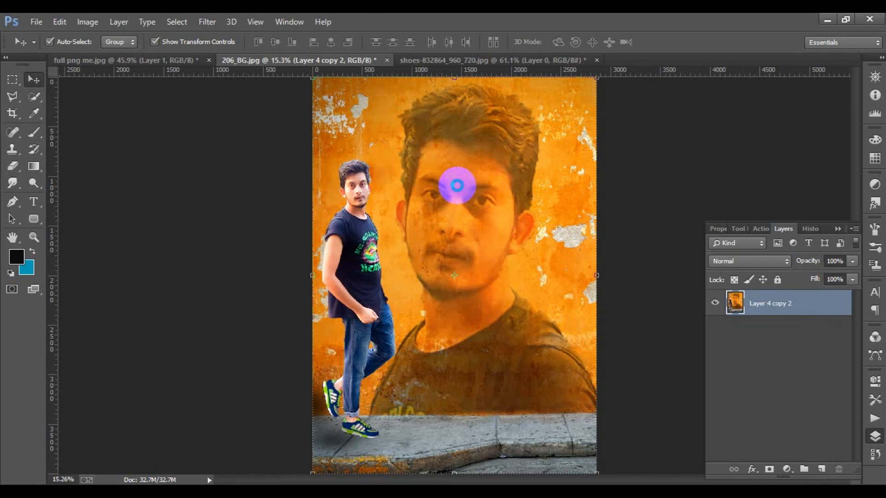